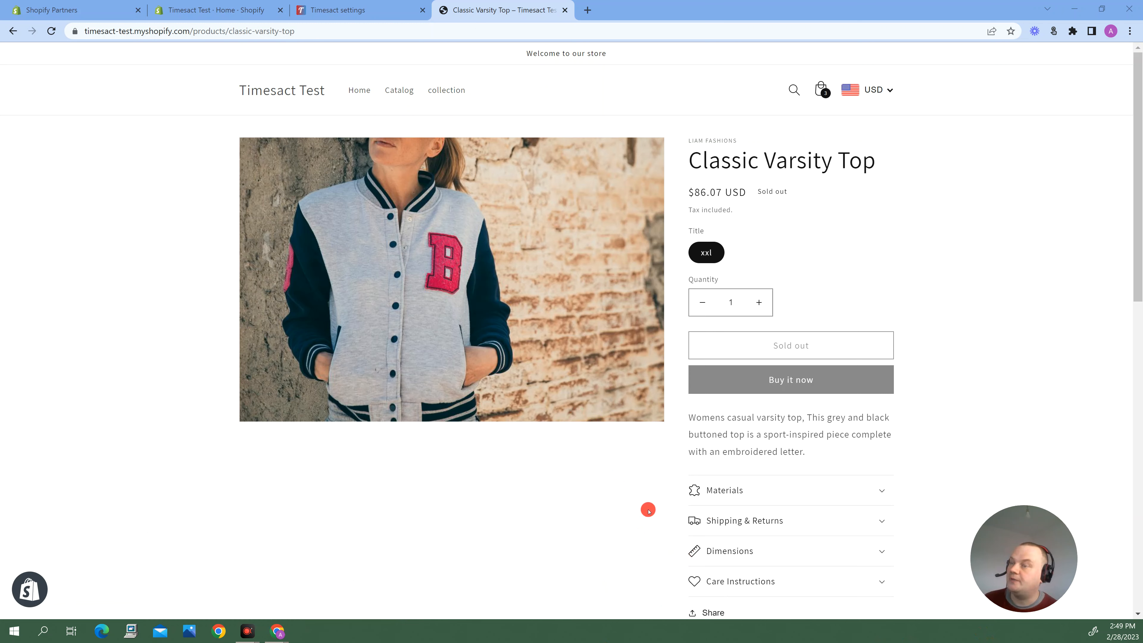
Switch to the Timesact template settings and open the global default Back In Stock template for editing.
{"action": "left_click", "coordinate": [355, 4]}
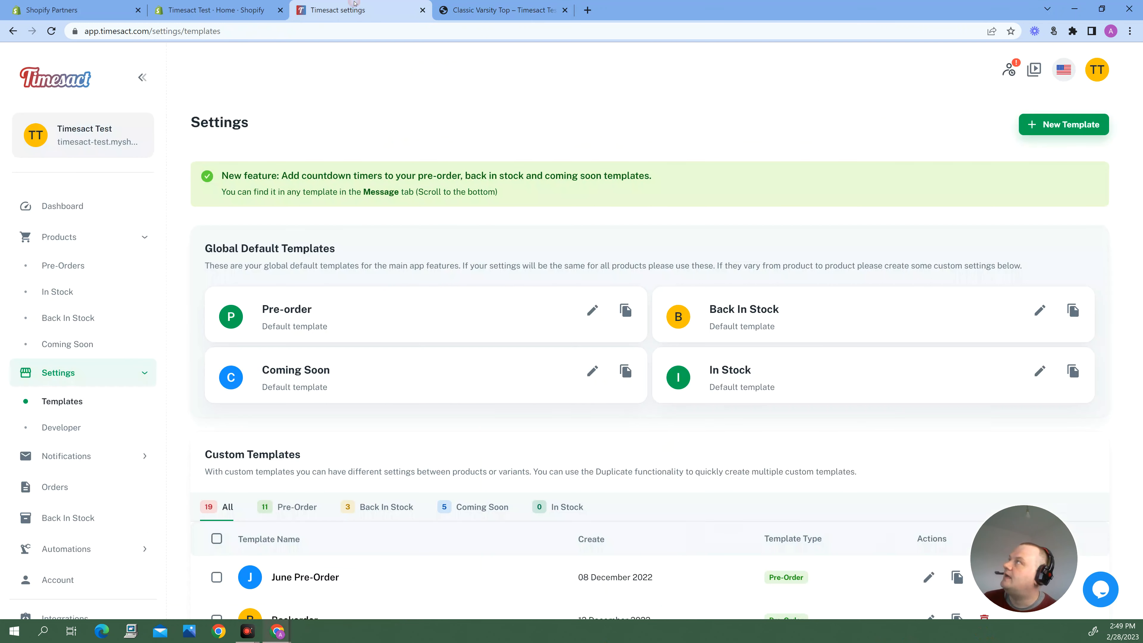
{"action": "left_click", "coordinate": [76, 401]}
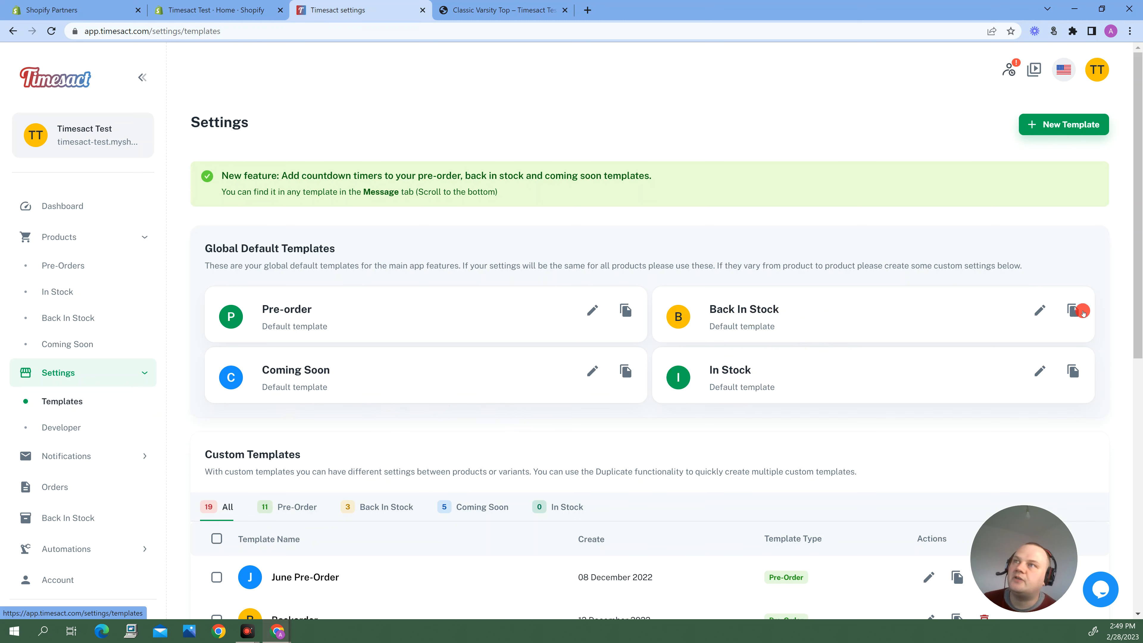
{"action": "left_click", "coordinate": [1038, 310]}
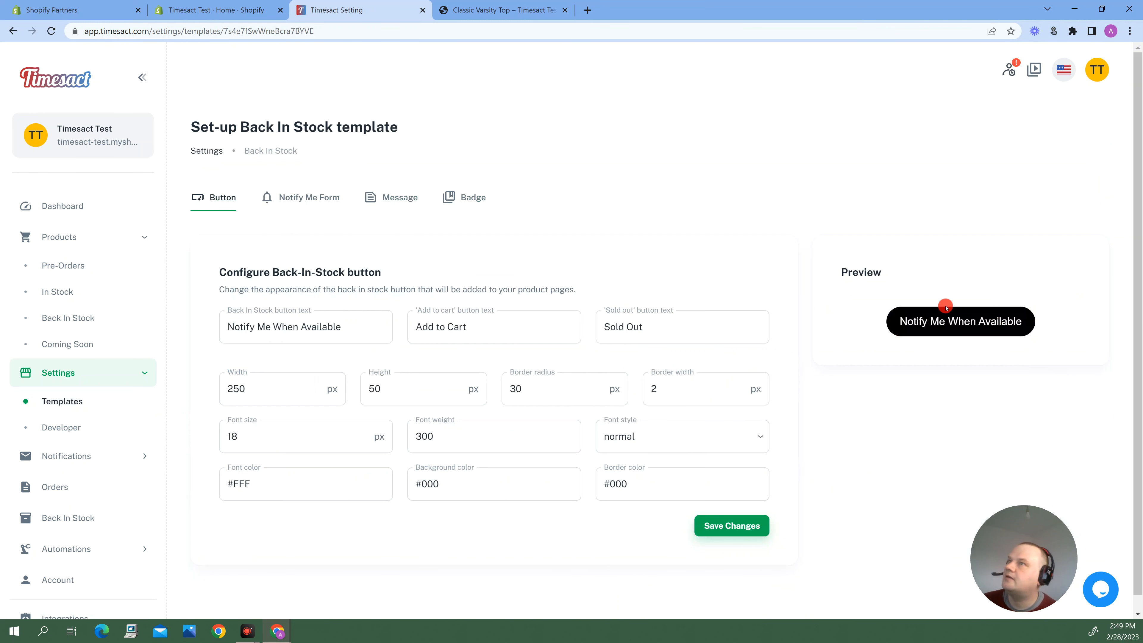
Review the notify-me form and message settings of the Back In Stock template.
{"action": "left_click", "coordinate": [285, 203]}
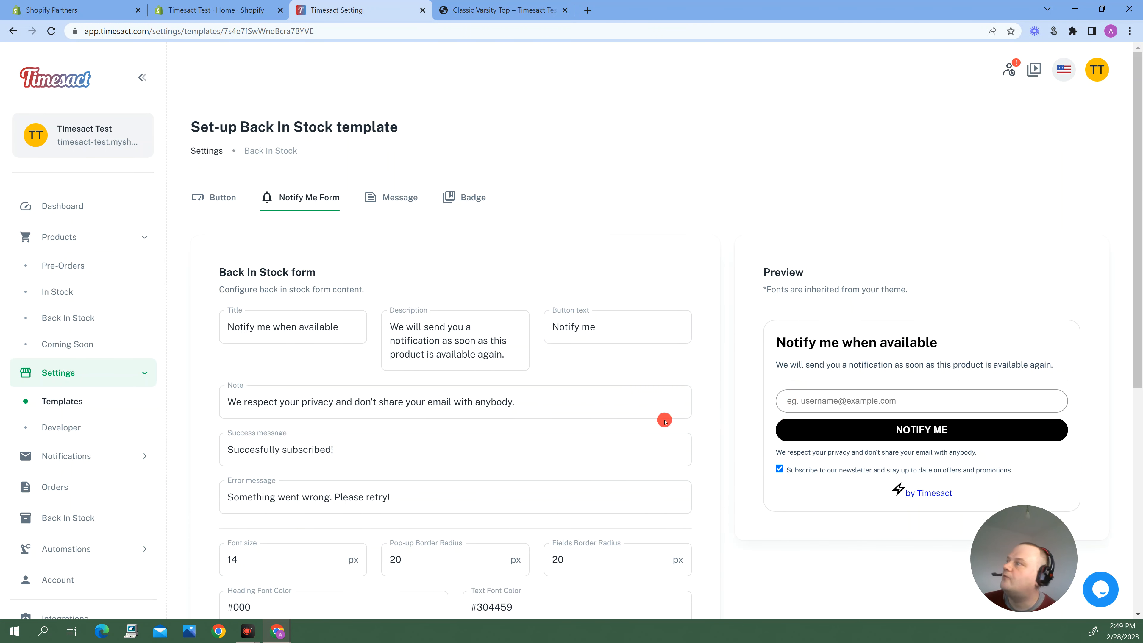
{"action": "scroll", "coordinate": [665, 421], "scroll_direction": "down", "scroll_amount": 3}
{"action": "scroll", "coordinate": [653, 420], "scroll_direction": "up", "scroll_amount": 3}
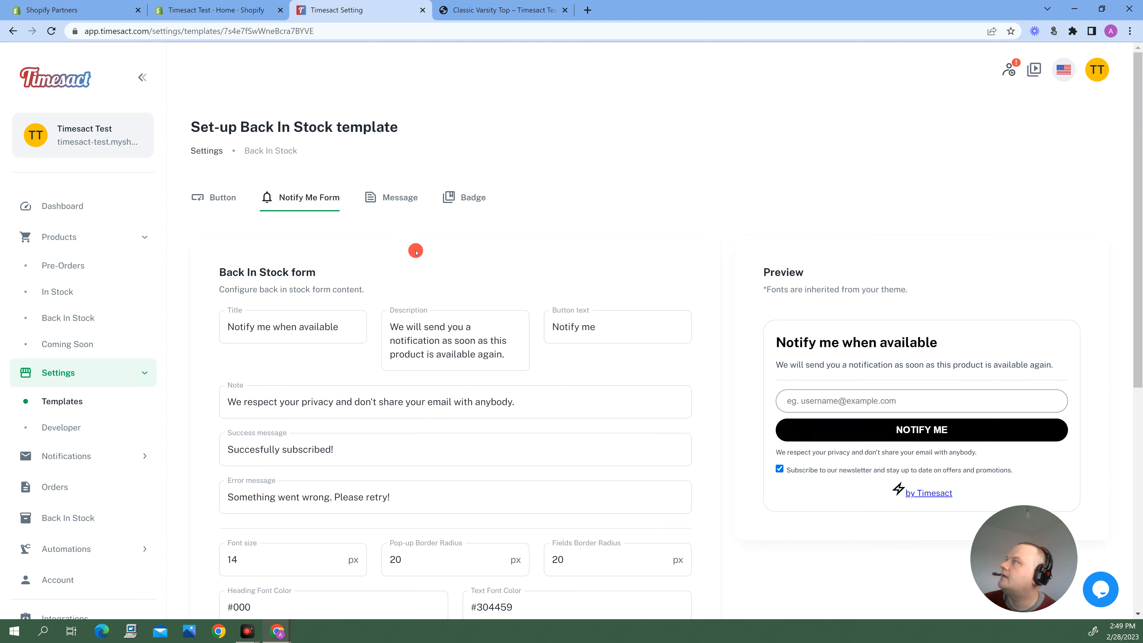
{"action": "left_click", "coordinate": [405, 196]}
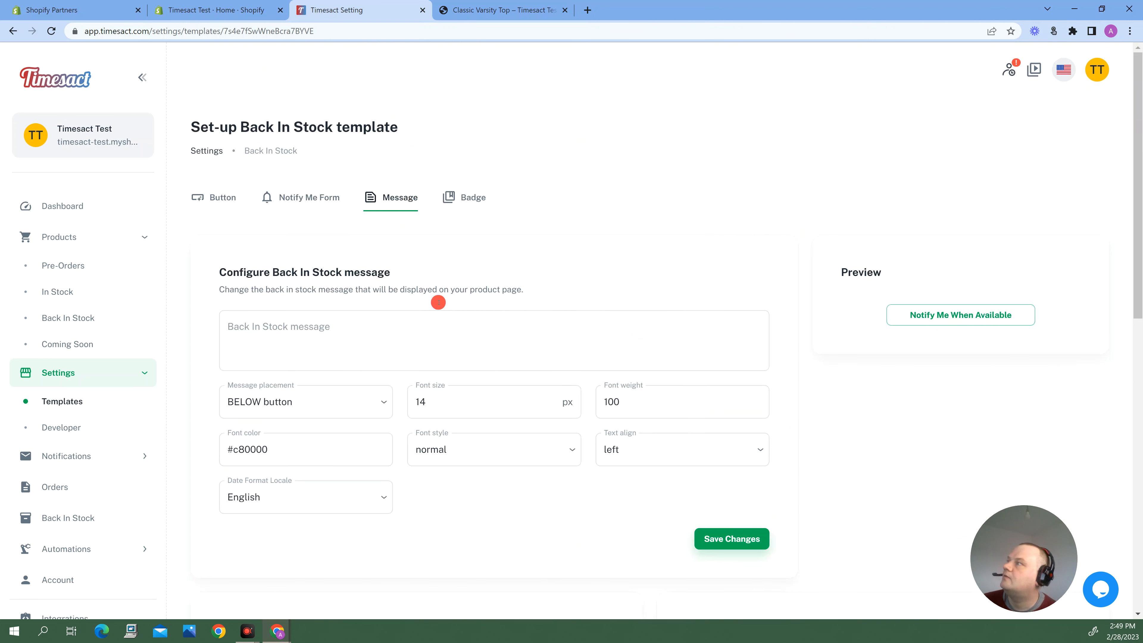
Set the Back In Stock badge font size to 15 px and save the template changes.
{"action": "left_click", "coordinate": [460, 204]}
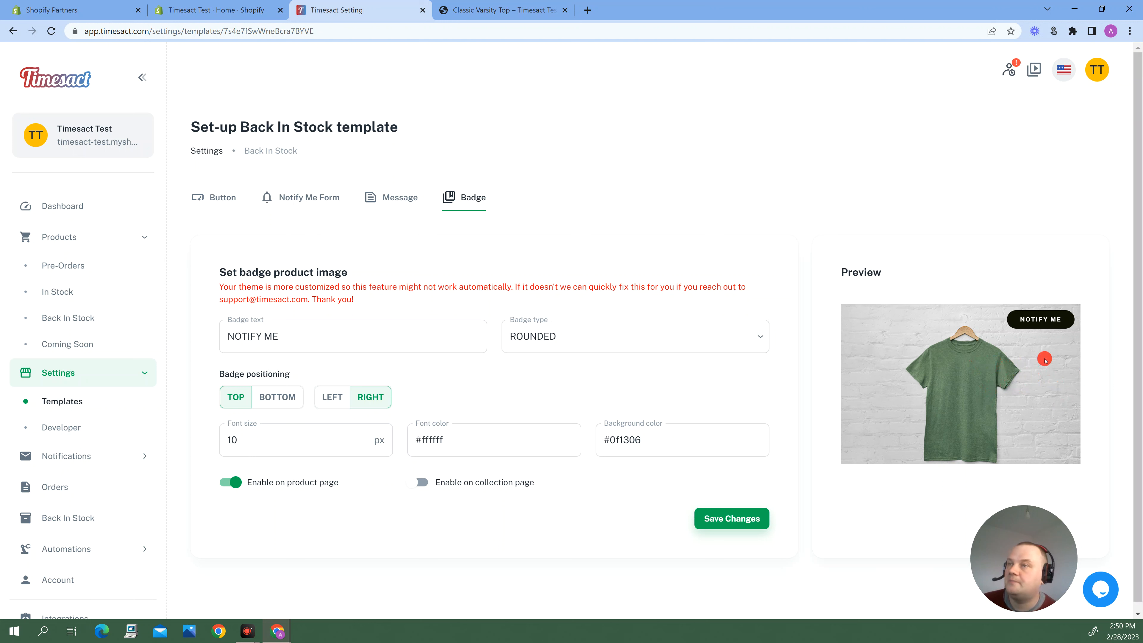
{"action": "left_click", "coordinate": [243, 436]}
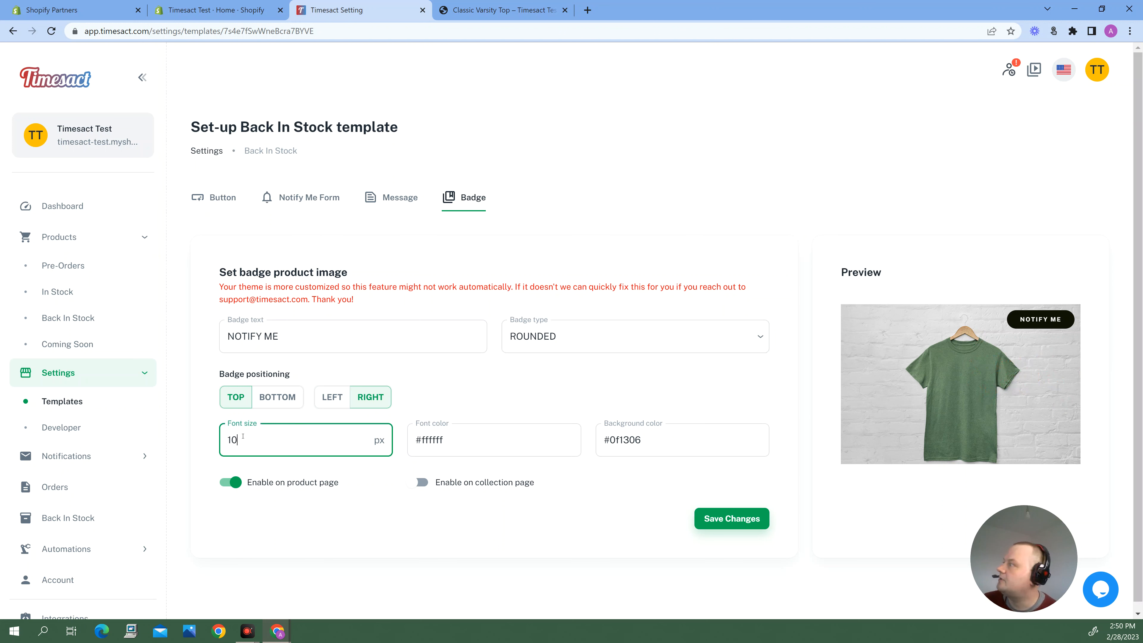
{"action": "type", "text": "15"}
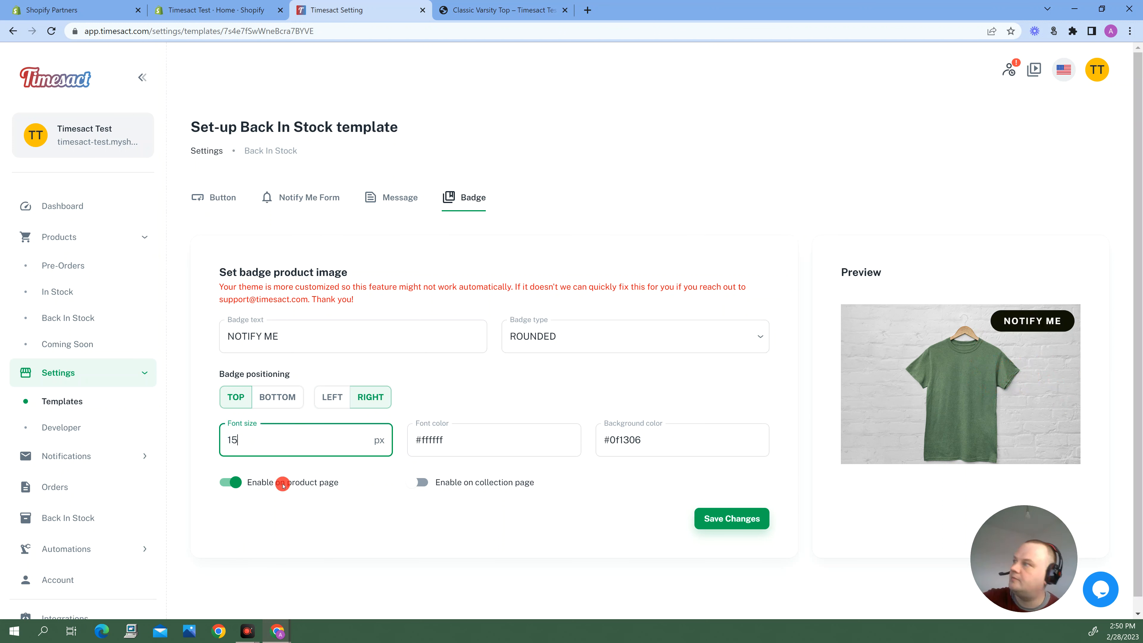
{"action": "left_click", "coordinate": [732, 518]}
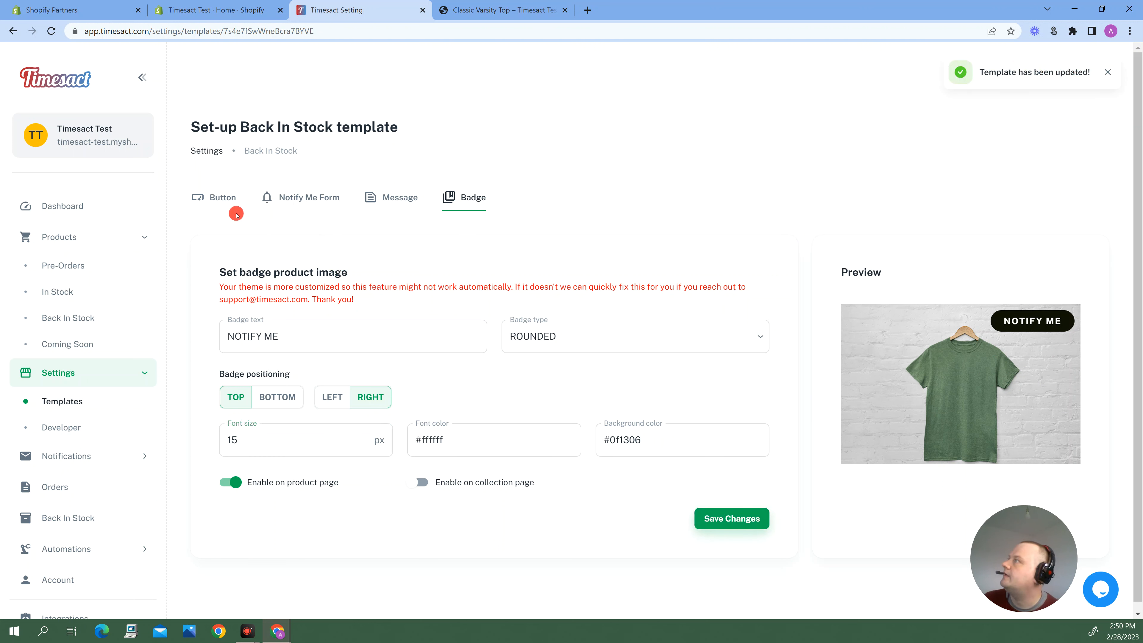
Open the global default In Stock template and examine its button, message and countdown timer settings.
{"action": "left_click", "coordinate": [61, 398]}
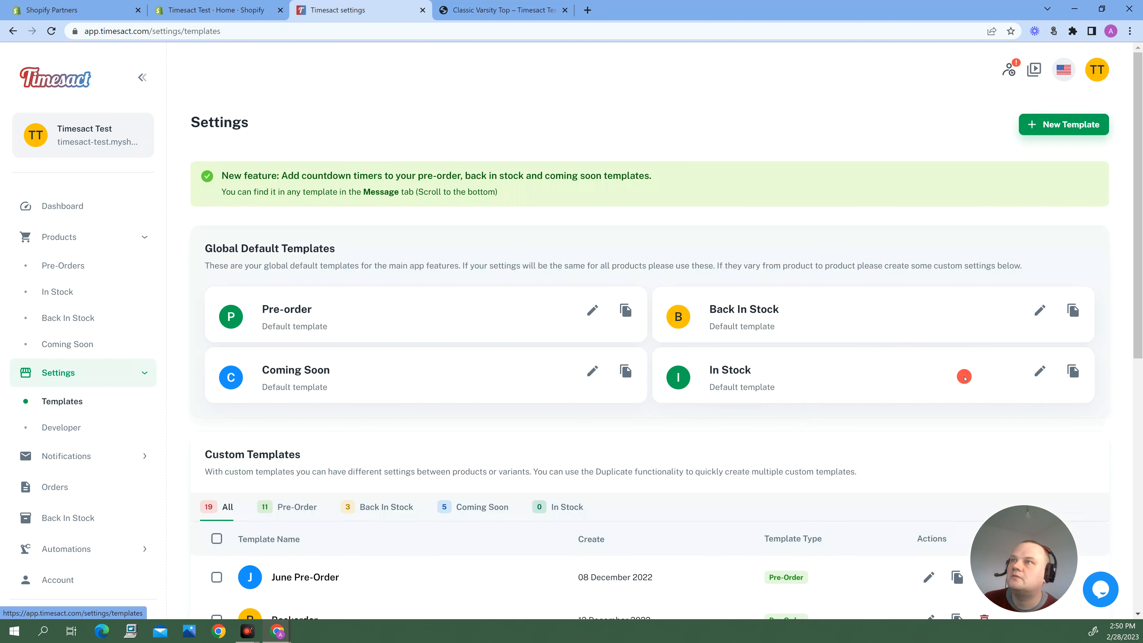
{"action": "left_click", "coordinate": [1040, 370]}
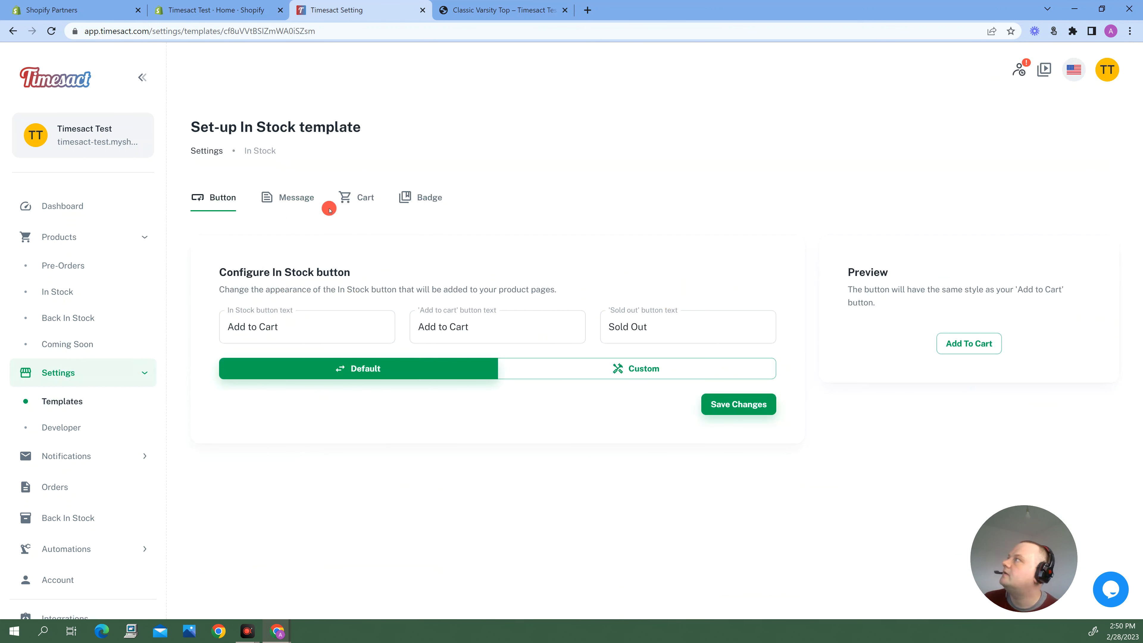
{"action": "left_click", "coordinate": [296, 203]}
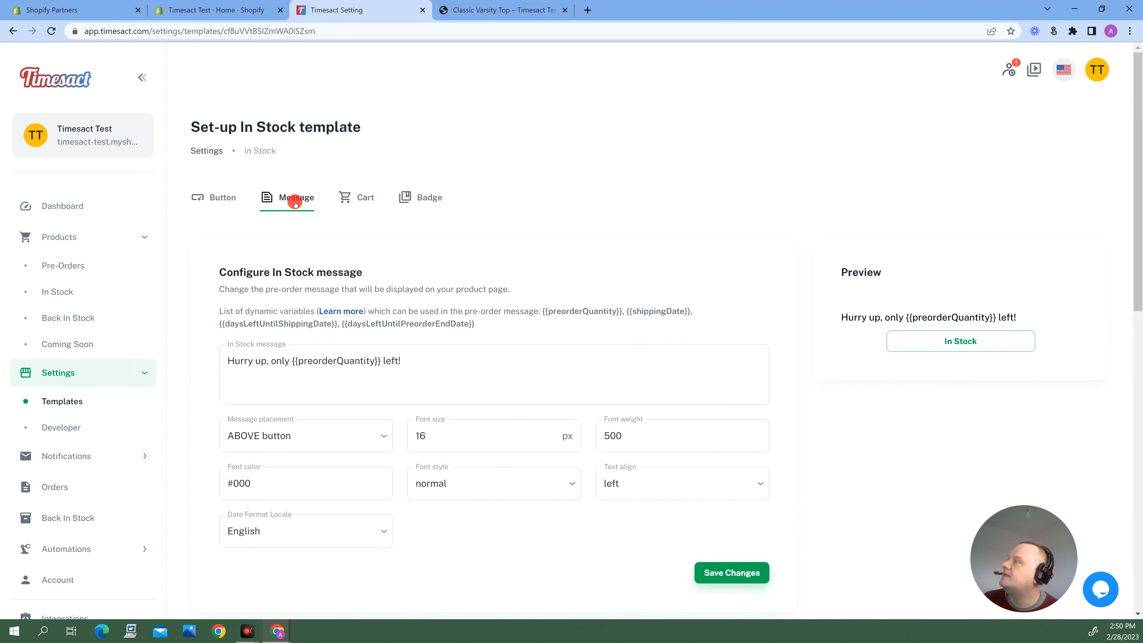
{"action": "left_click", "coordinate": [294, 385]}
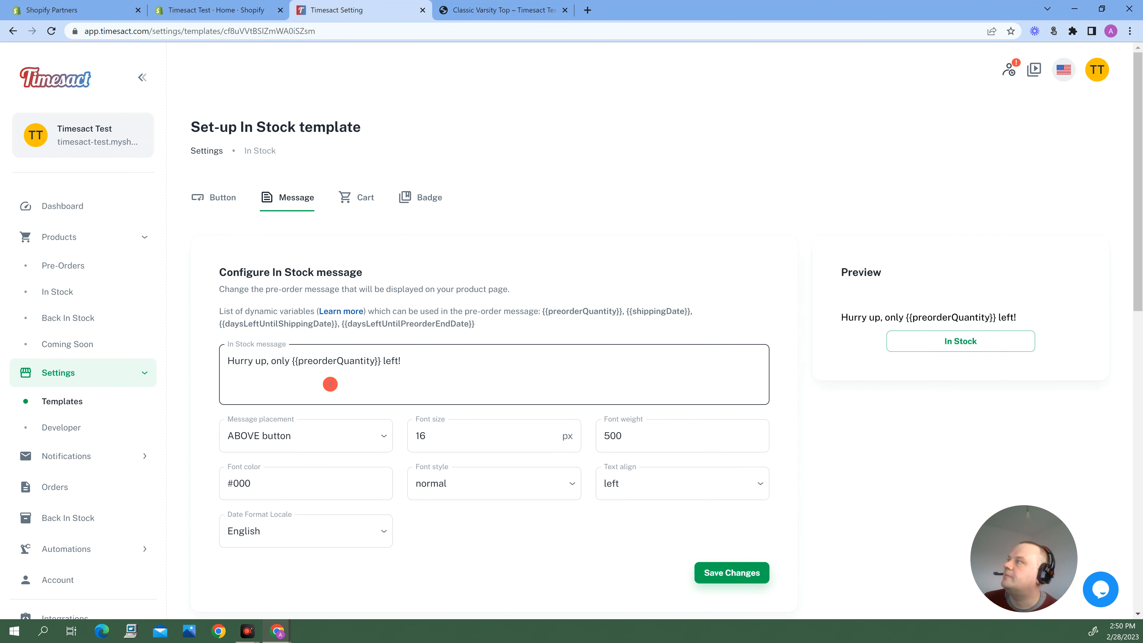
{"action": "left_click", "coordinate": [405, 414]}
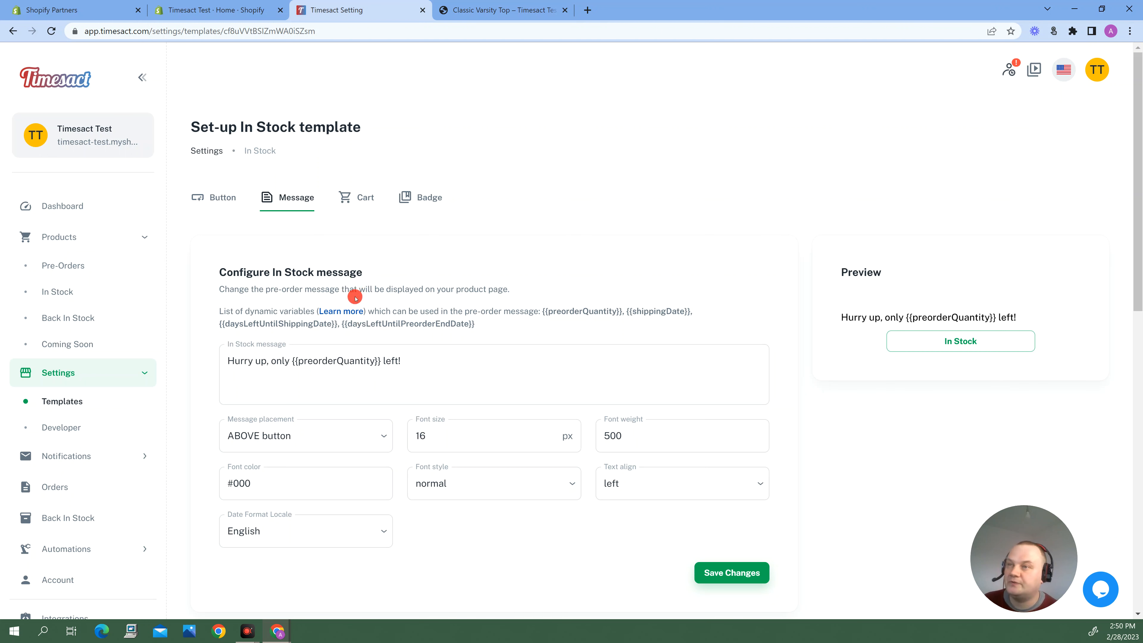
{"action": "scroll", "coordinate": [551, 353], "scroll_direction": "down", "scroll_amount": 10}
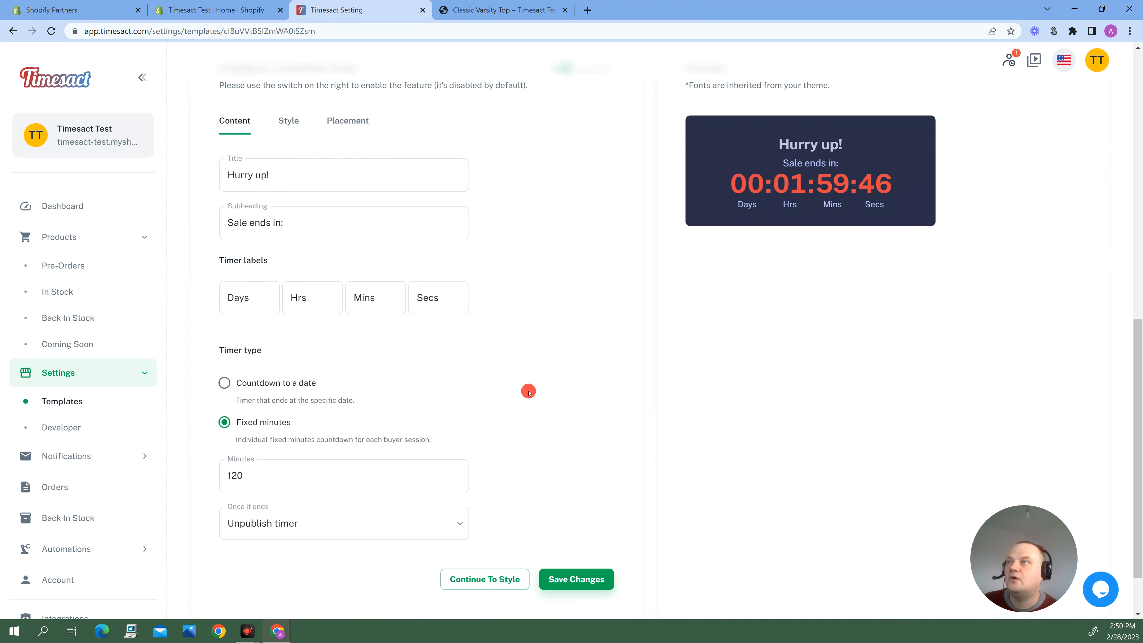
{"action": "scroll", "coordinate": [528, 325], "scroll_direction": "up", "scroll_amount": 3}
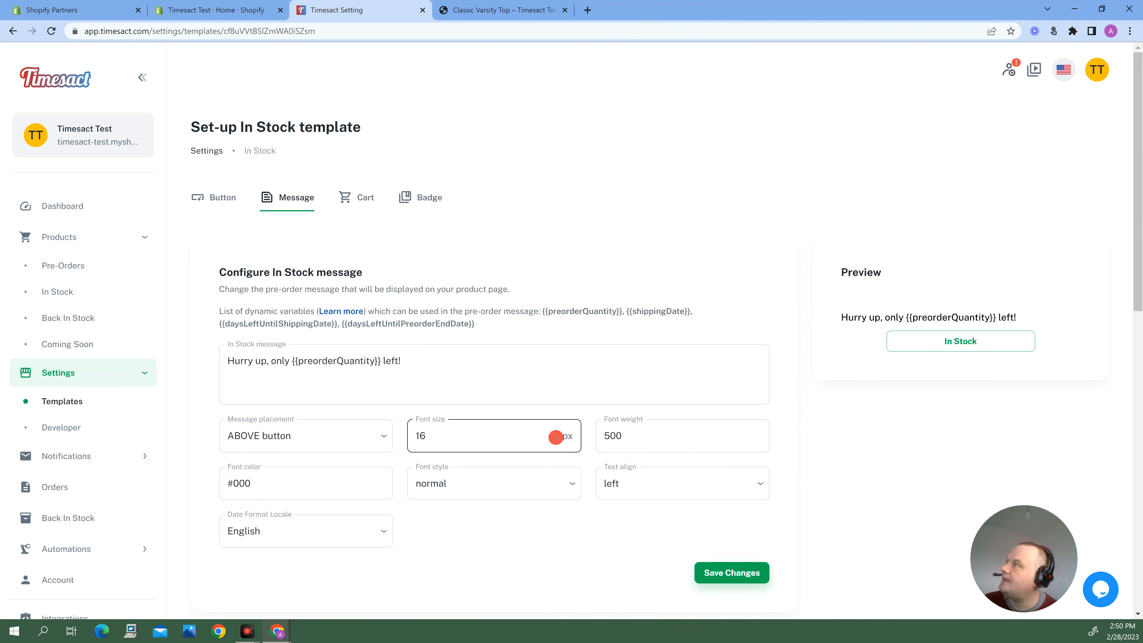
Examine the cart label and badge settings of the In Stock template, reloading the page before rechecking the badge.
{"action": "left_click", "coordinate": [343, 199]}
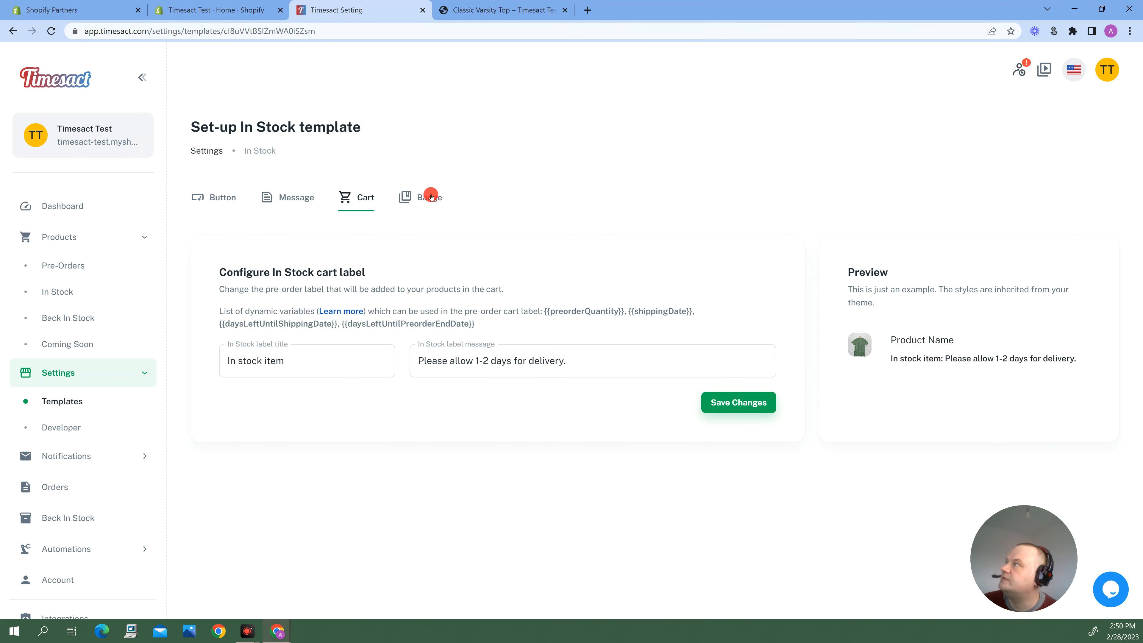
{"action": "left_click", "coordinate": [421, 199]}
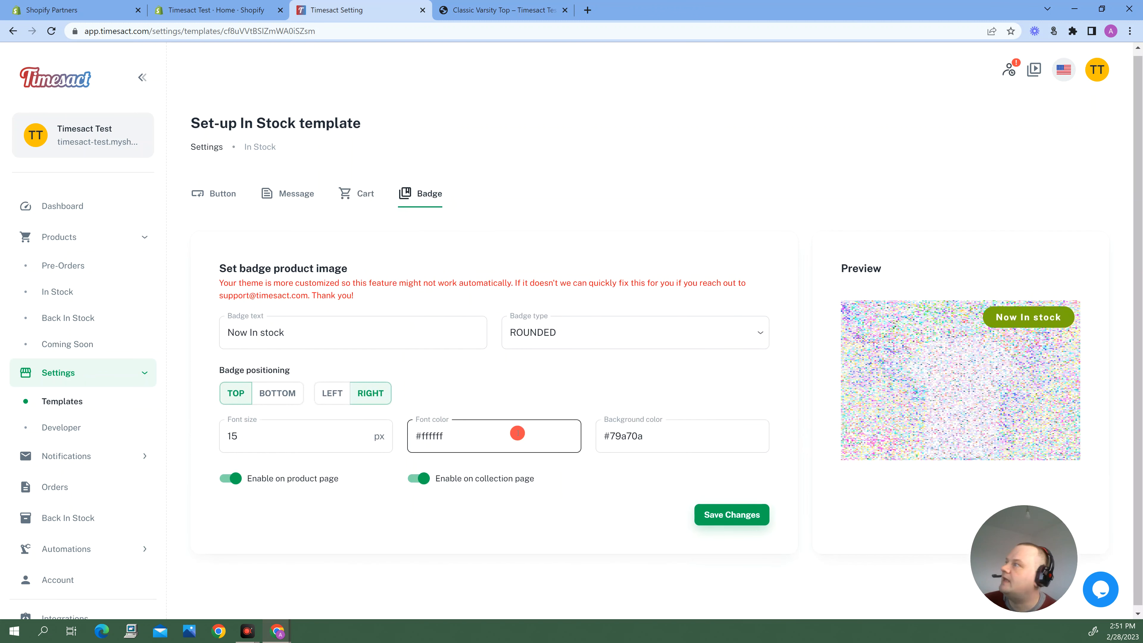
{"action": "left_click", "coordinate": [51, 31]}
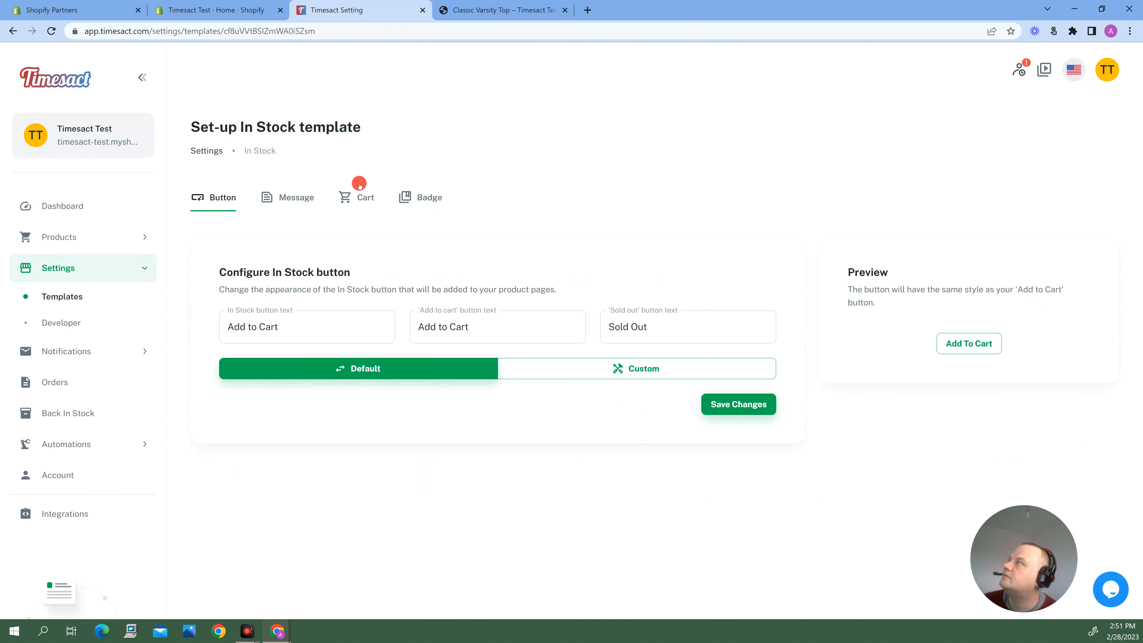
{"action": "left_click", "coordinate": [429, 198]}
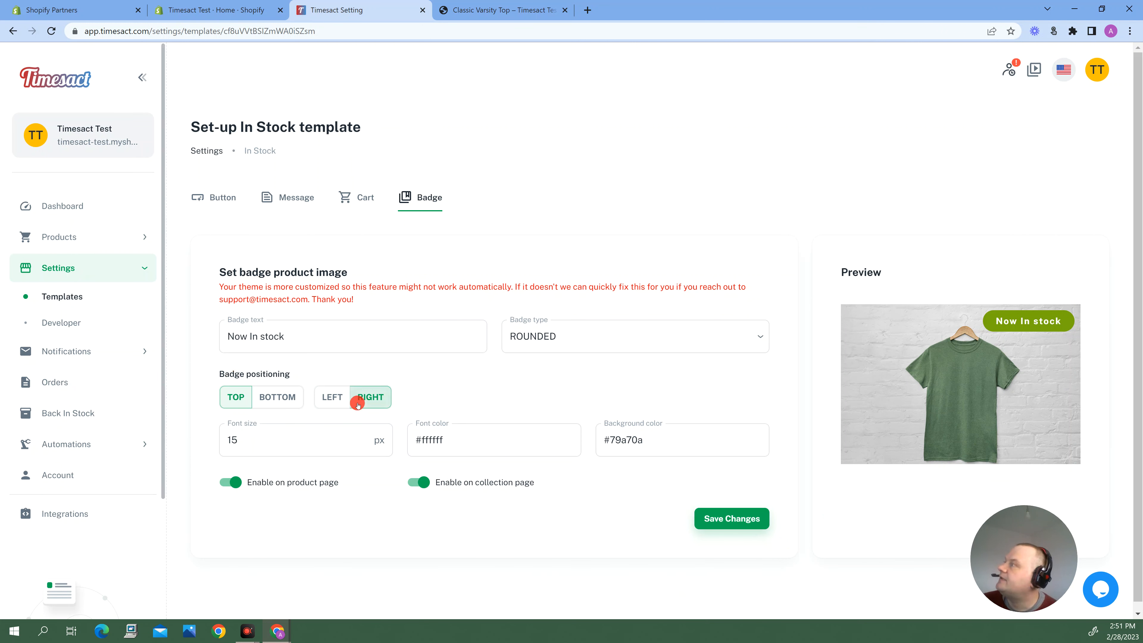
Start adding products from the Back In Stock product list, select Classic Varsity Top with its xxl variant, and continue to its configuration.
{"action": "left_click", "coordinate": [67, 238]}
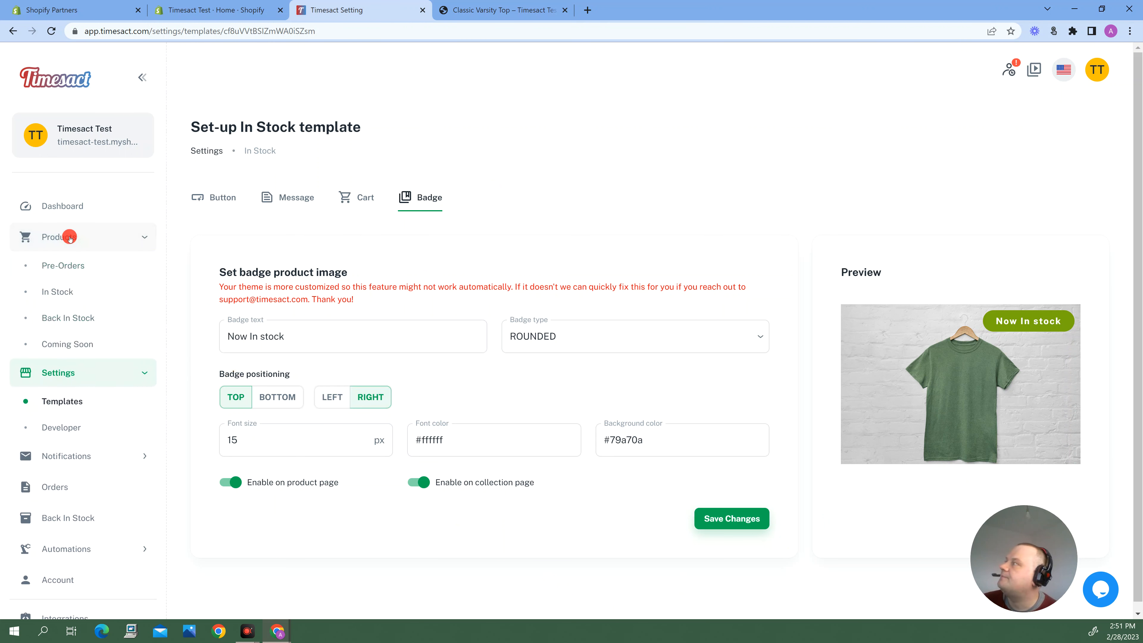
{"action": "left_click", "coordinate": [92, 316]}
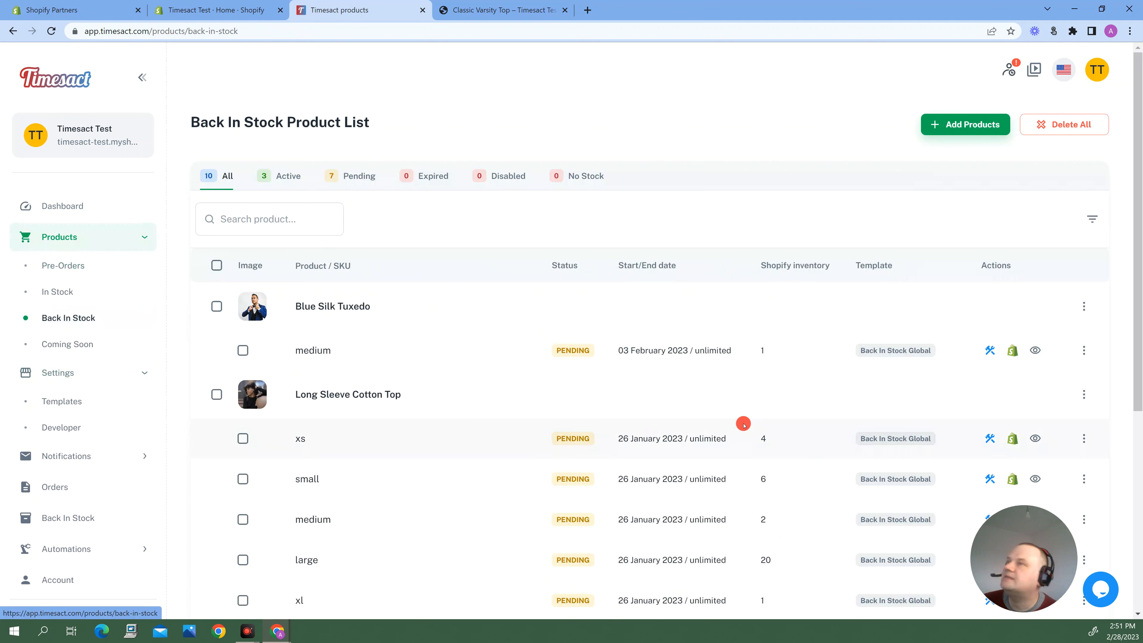
{"action": "left_click", "coordinate": [967, 124]}
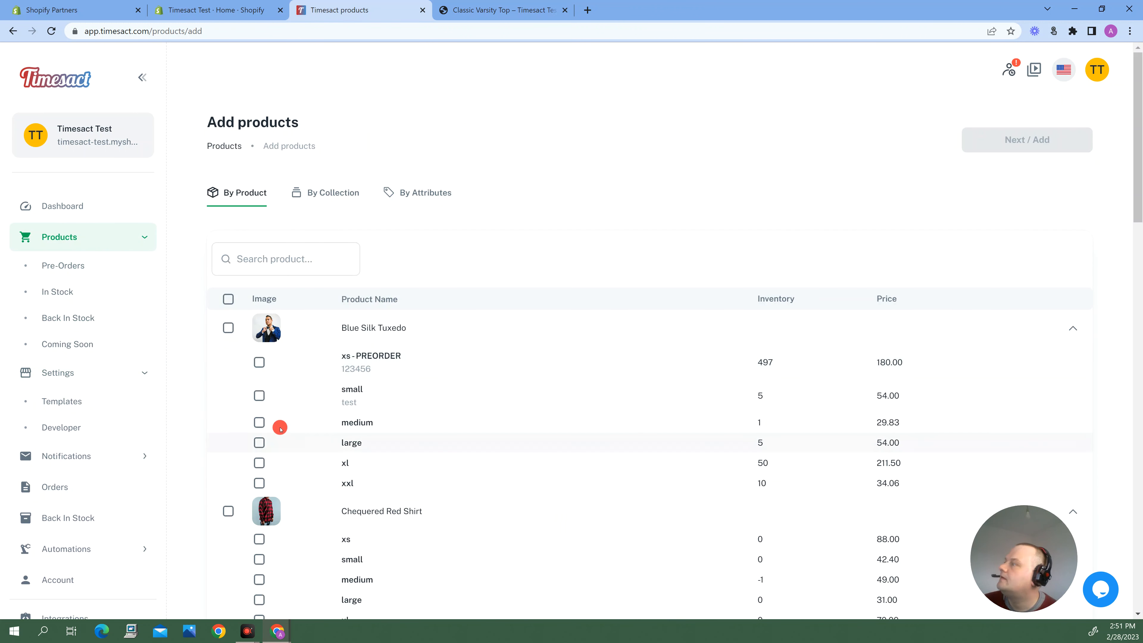
{"action": "scroll", "coordinate": [292, 450], "scroll_direction": "down", "scroll_amount": 4}
{"action": "scroll", "coordinate": [287, 454], "scroll_direction": "down", "scroll_amount": 4}
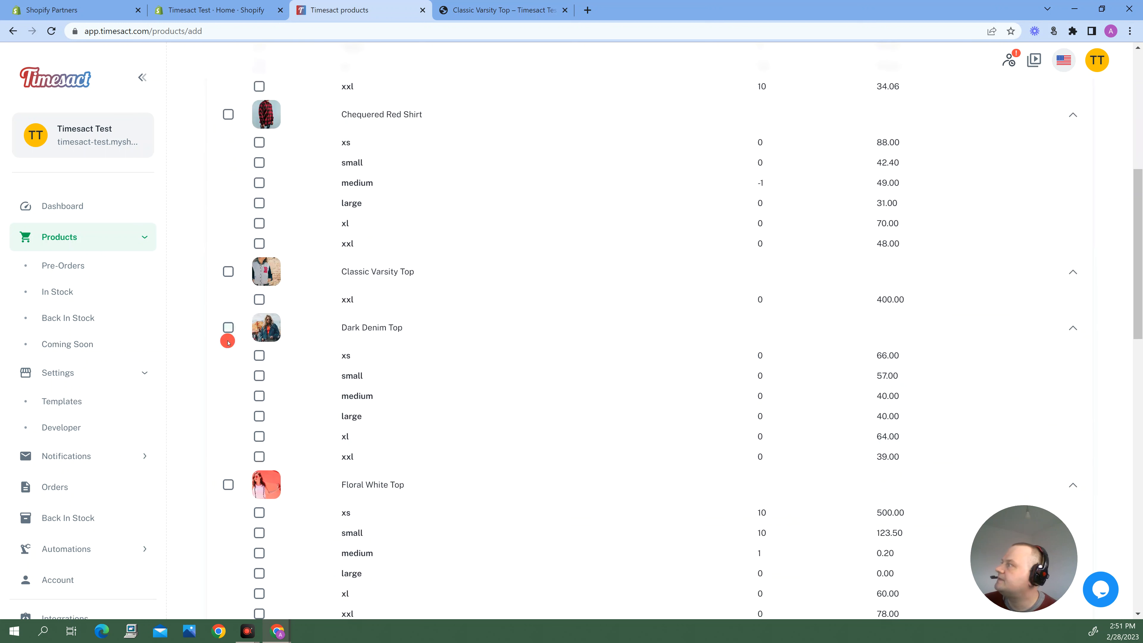
{"action": "left_click", "coordinate": [229, 271]}
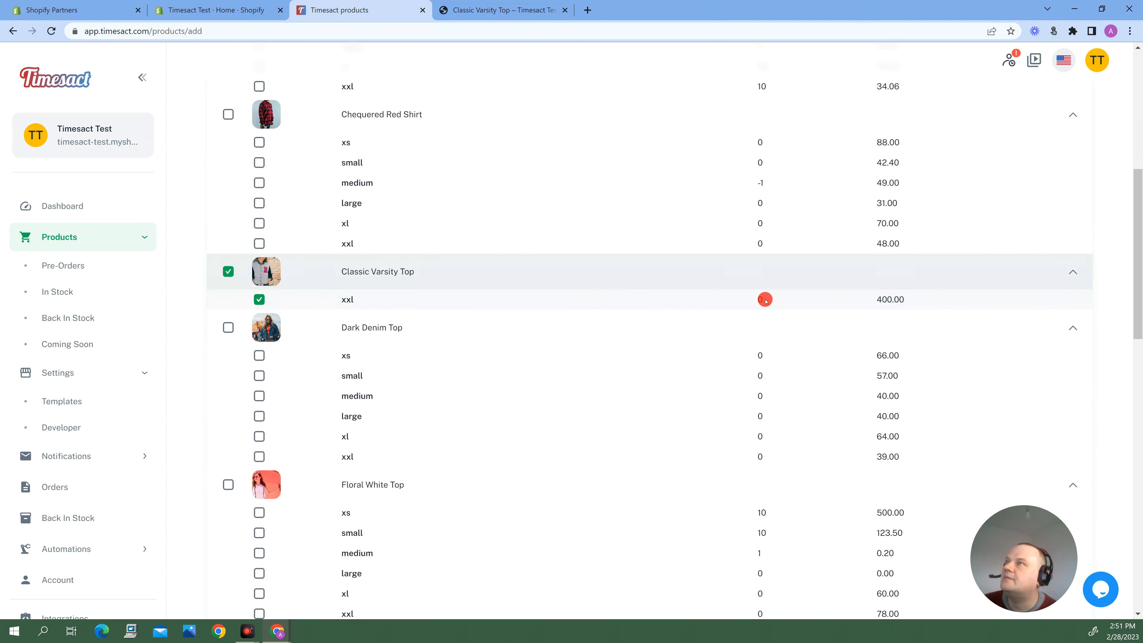
{"action": "scroll", "coordinate": [771, 300], "scroll_direction": "down", "scroll_amount": 19}
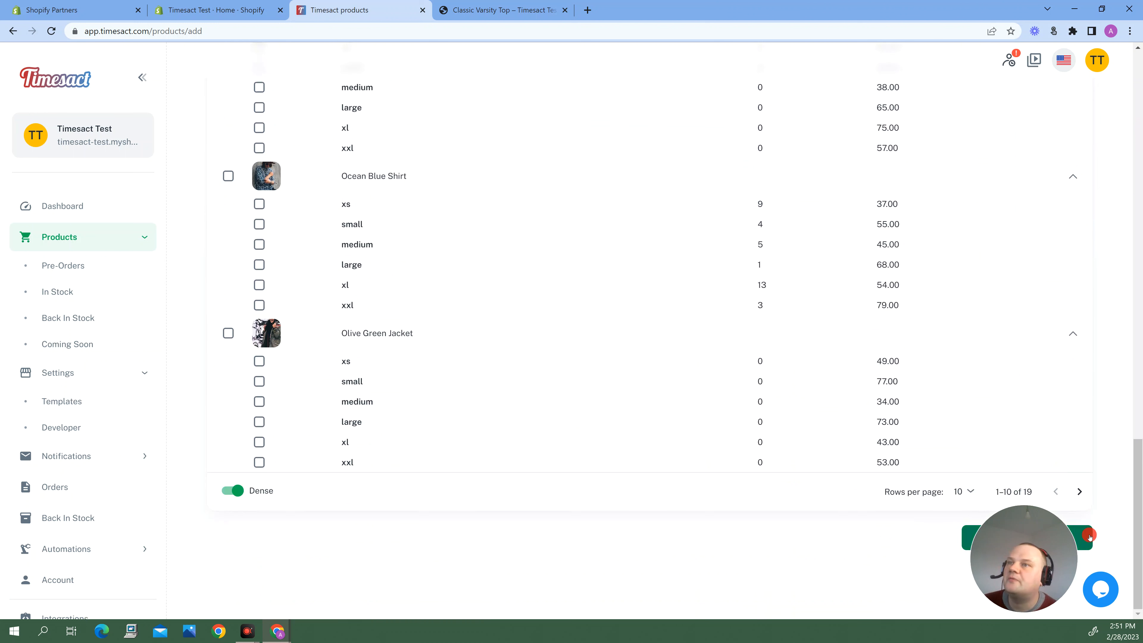
{"action": "left_click", "coordinate": [1082, 535]}
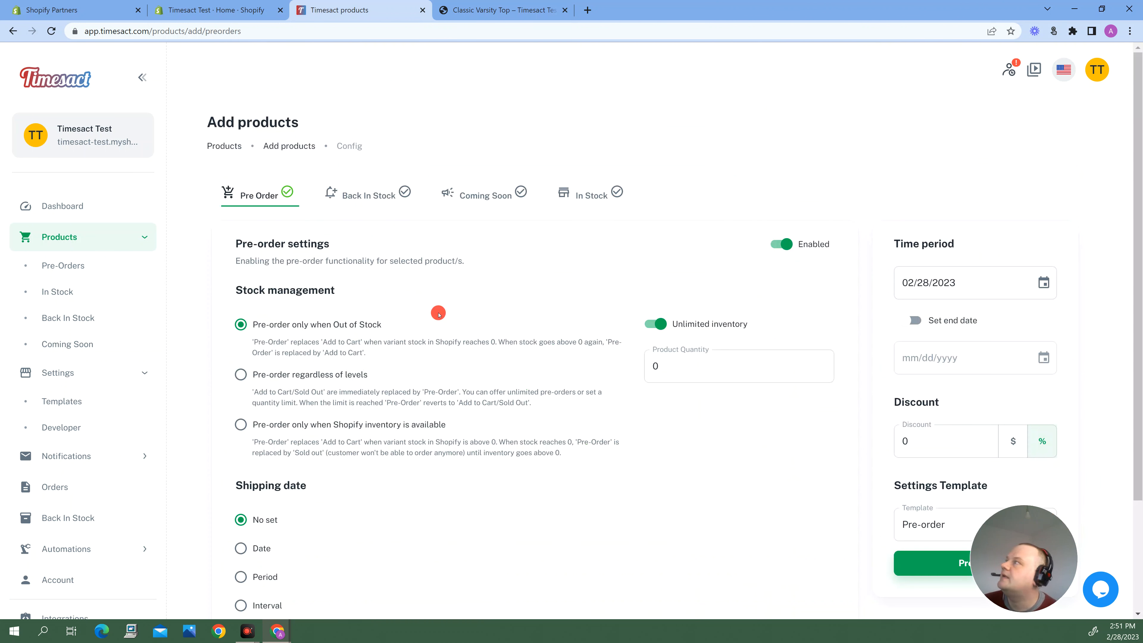
Disable Pre Order for the selected product and enable Back In Stock and In Stock, keeping the Back In Stock template.
{"action": "left_click", "coordinate": [778, 244]}
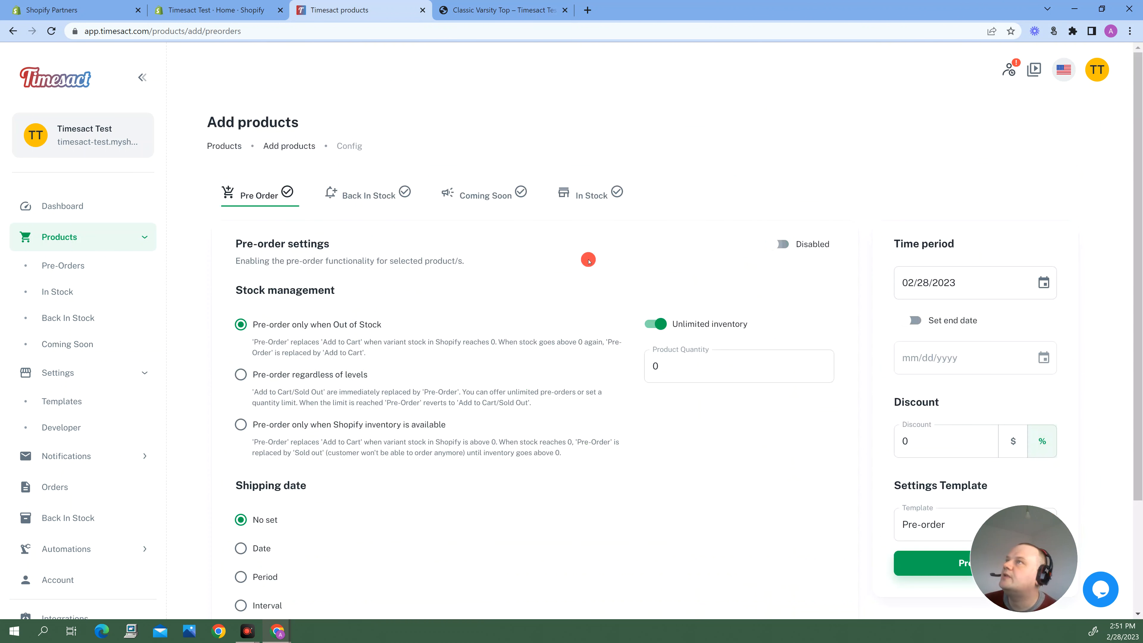
{"action": "left_click", "coordinate": [392, 201]}
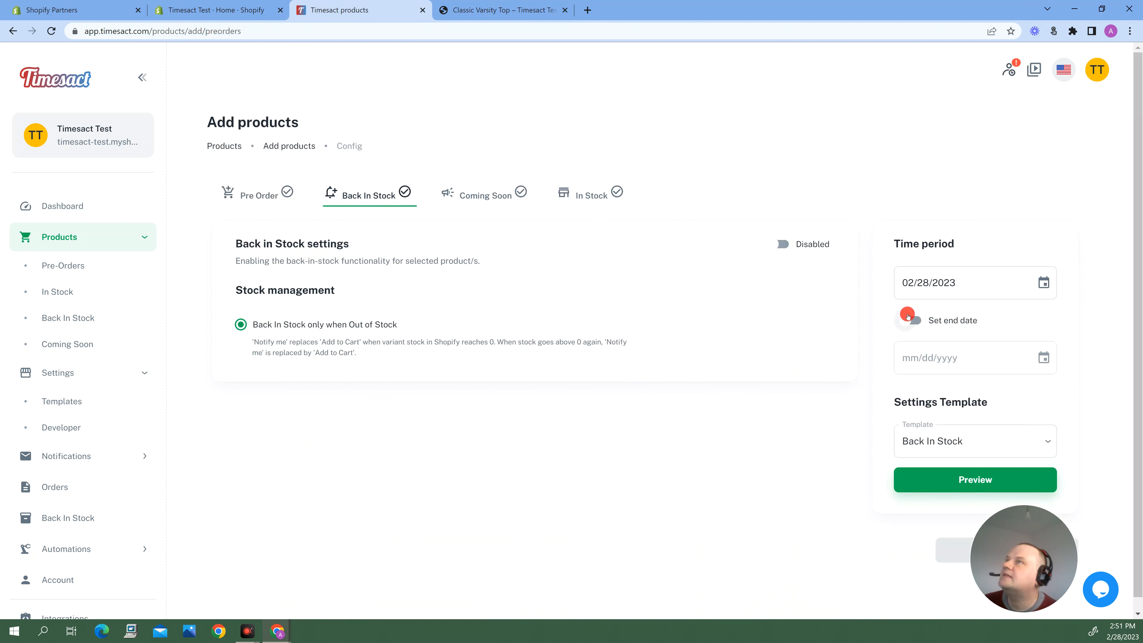
{"action": "left_click", "coordinate": [784, 243]}
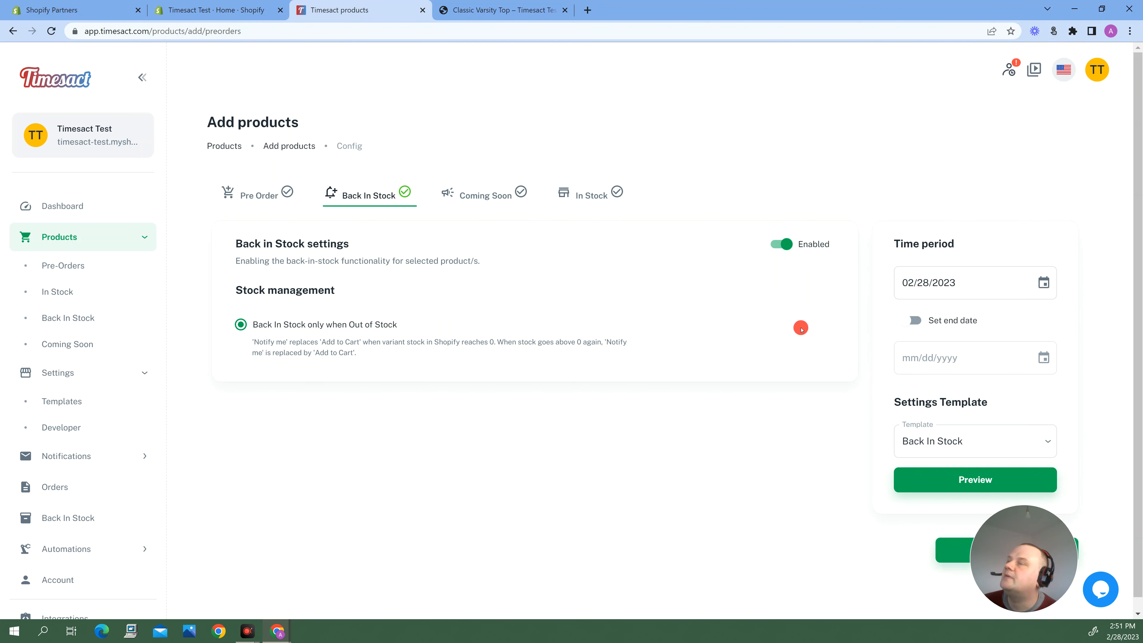
{"action": "left_click", "coordinate": [930, 441]}
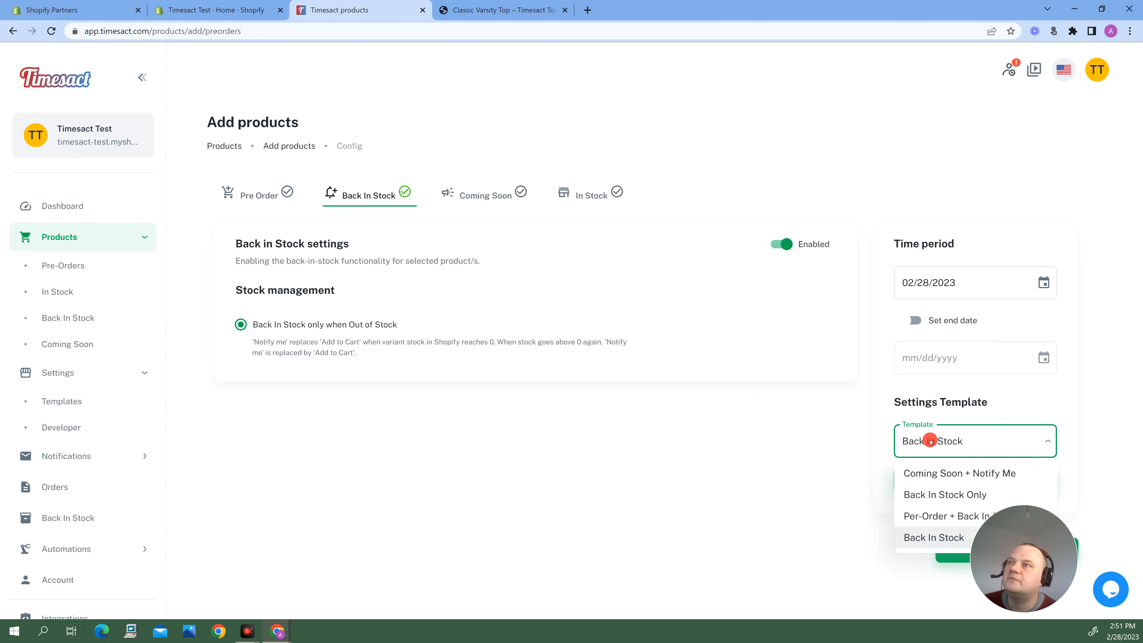
{"action": "left_click", "coordinate": [924, 441]}
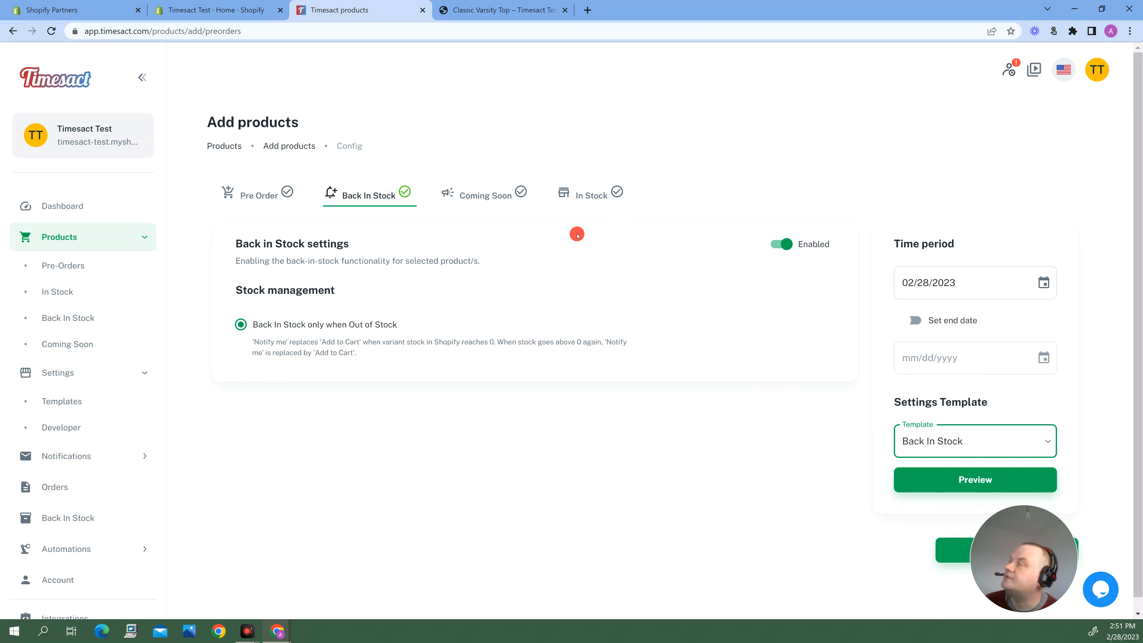
{"action": "left_click", "coordinate": [588, 198]}
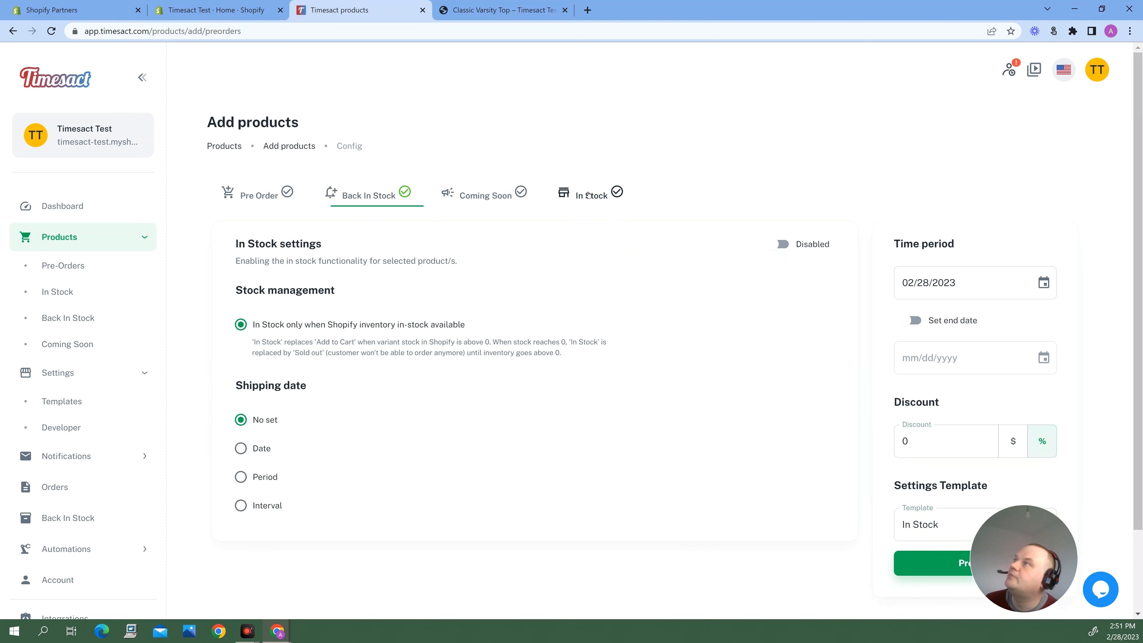
{"action": "left_click", "coordinate": [770, 250]}
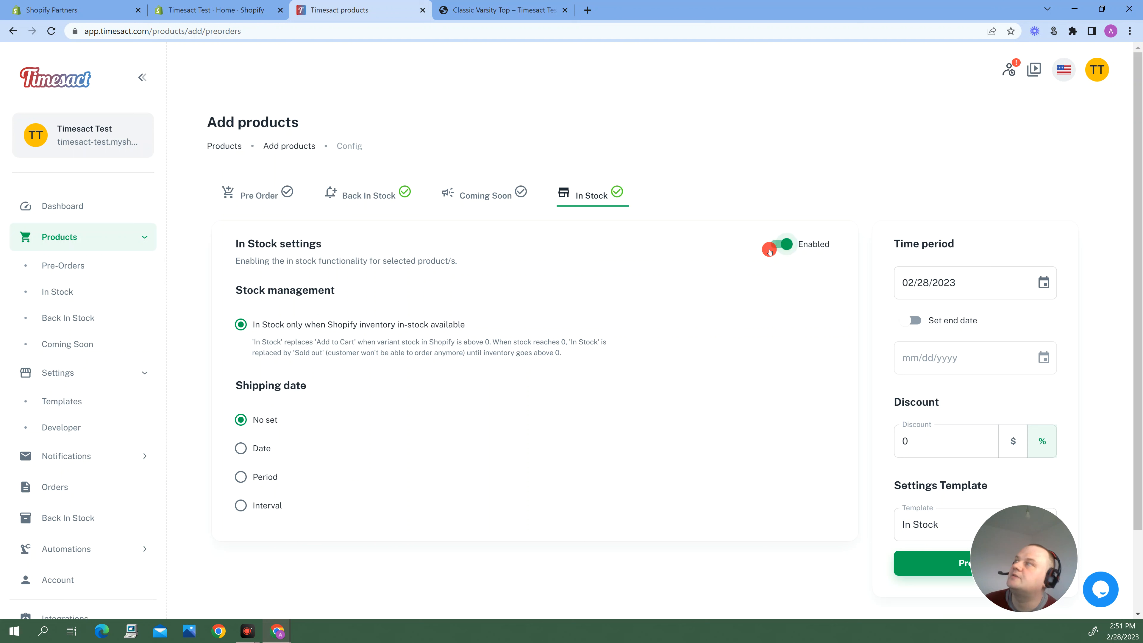
Set the In Stock discount to 10 percent and submit the configuration for the selected product.
{"action": "left_click", "coordinate": [905, 441]}
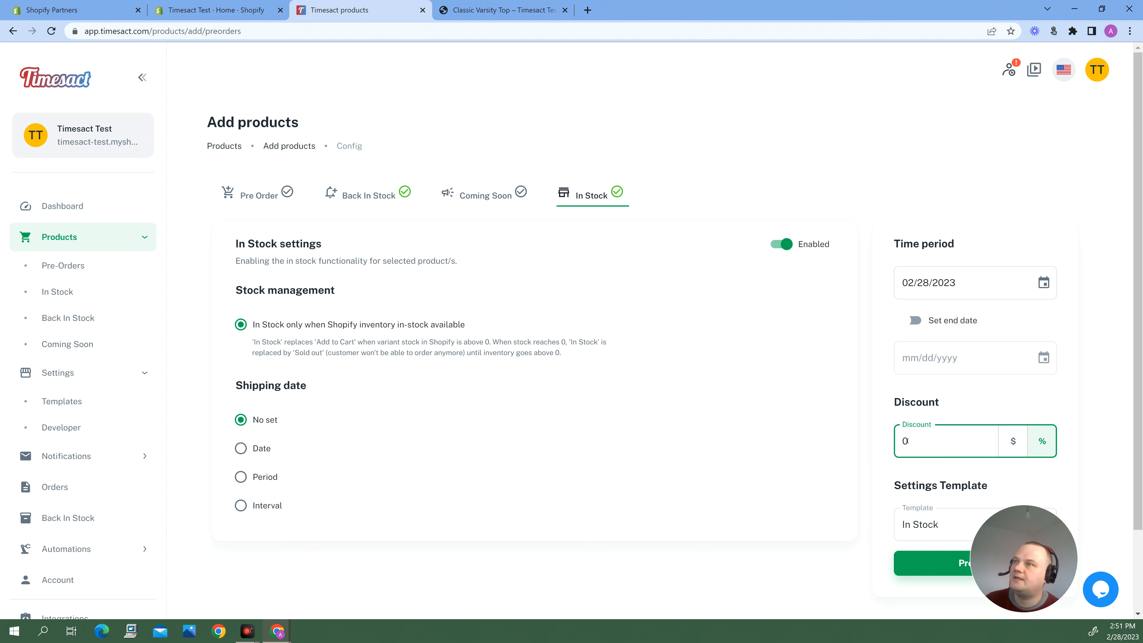
{"action": "left_click", "coordinate": [1012, 441]}
{"action": "type", "text": "1"}
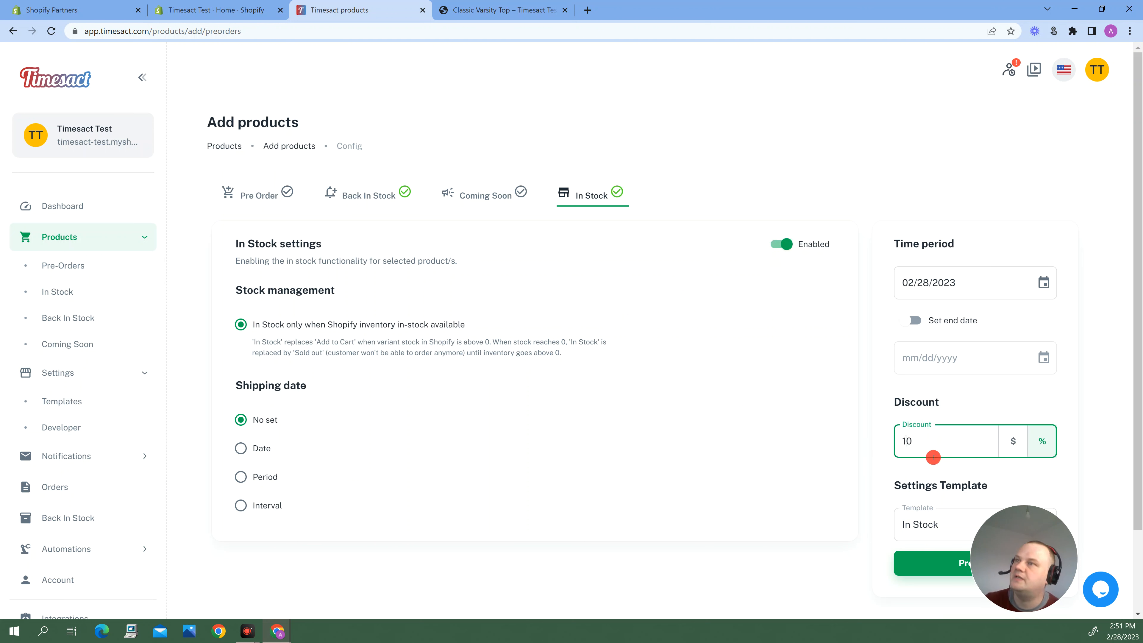
{"action": "left_click", "coordinate": [842, 524]}
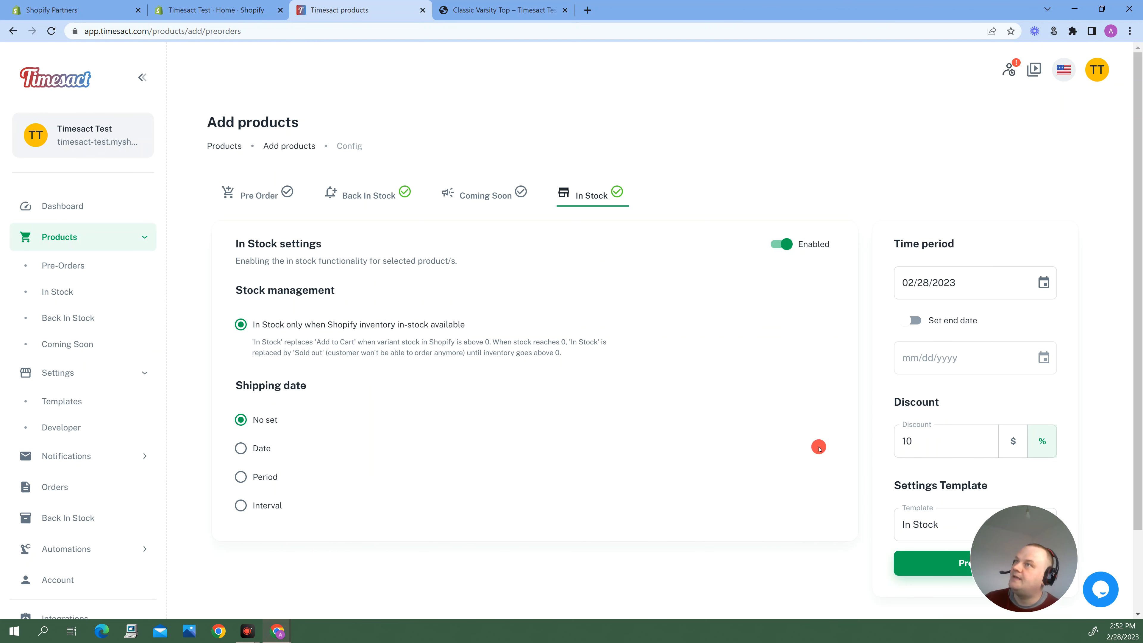
{"action": "scroll", "coordinate": [817, 444], "scroll_direction": "down", "scroll_amount": 2}
{"action": "left_click", "coordinate": [941, 543]}
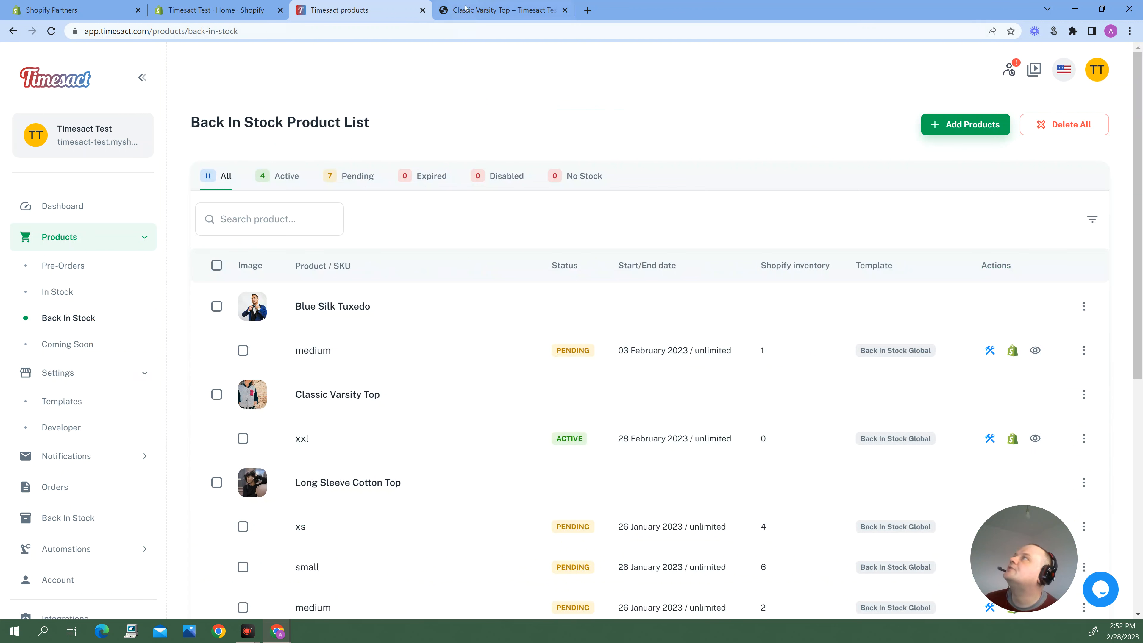
Reload the Classic Varsity Top storefront page, examine its Notify Me When Available form, and close the form.
{"action": "left_click", "coordinate": [454, 13]}
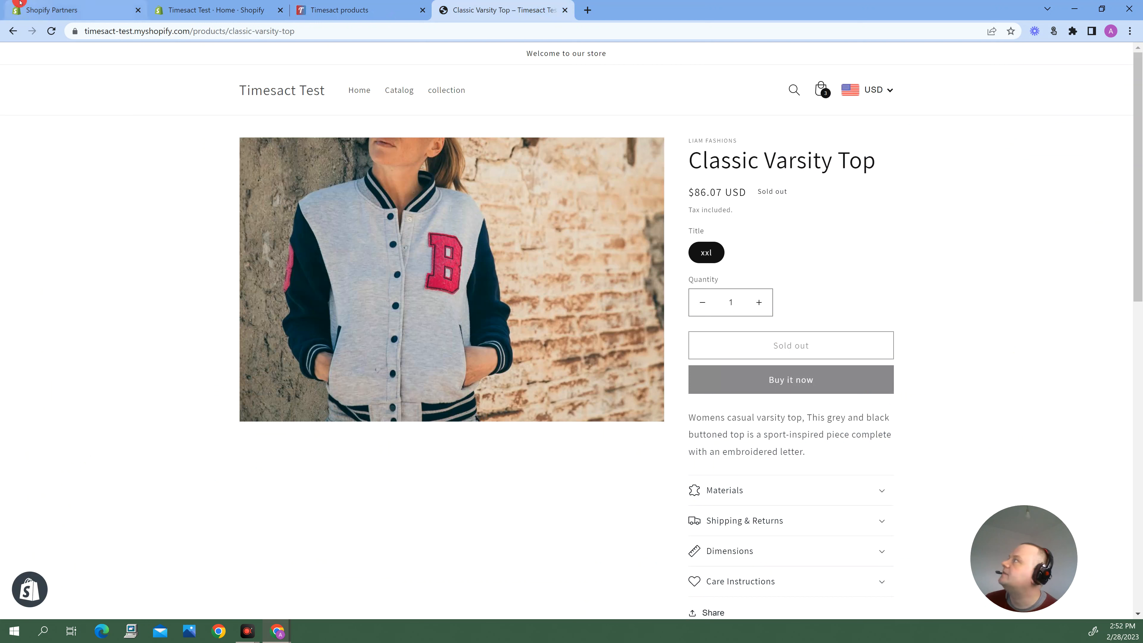
{"action": "left_click", "coordinate": [51, 30]}
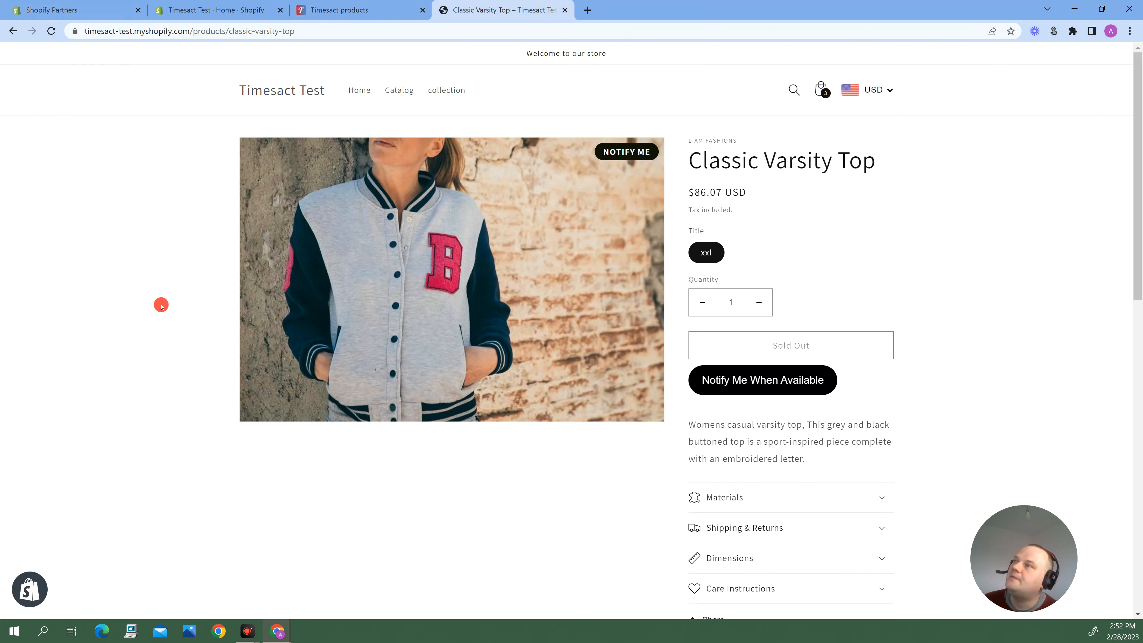
{"action": "left_click", "coordinate": [746, 381]}
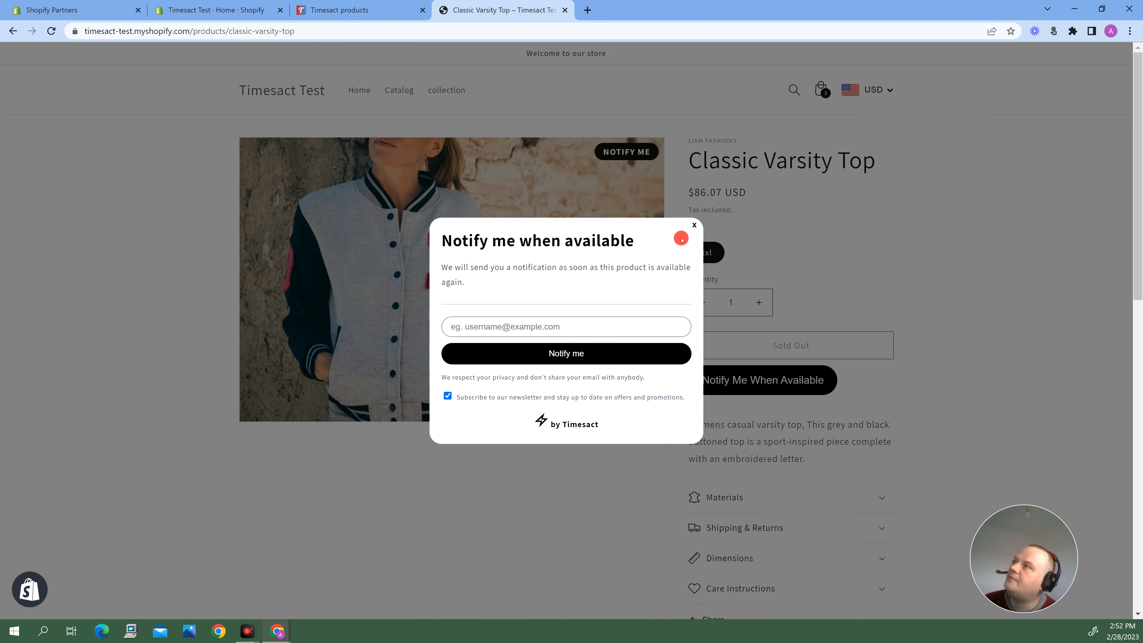
{"action": "left_click", "coordinate": [693, 227]}
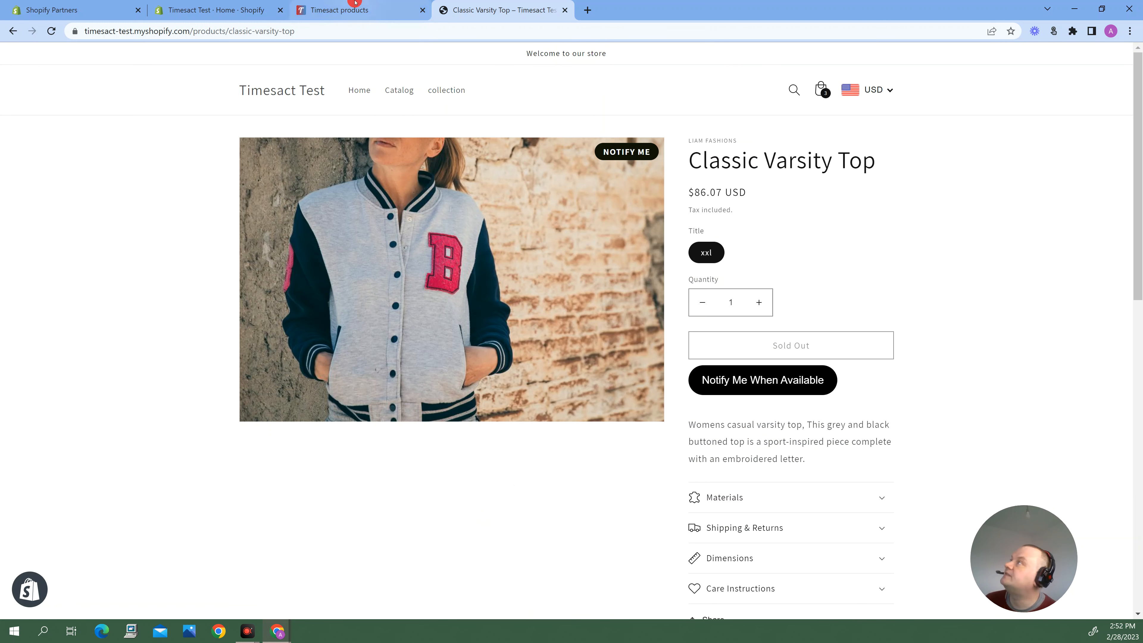
Open Classic Varsity Top's xxl variant in Shopify admin from the Timesact product list and set its available quantity to 10.
{"action": "left_click", "coordinate": [314, 4]}
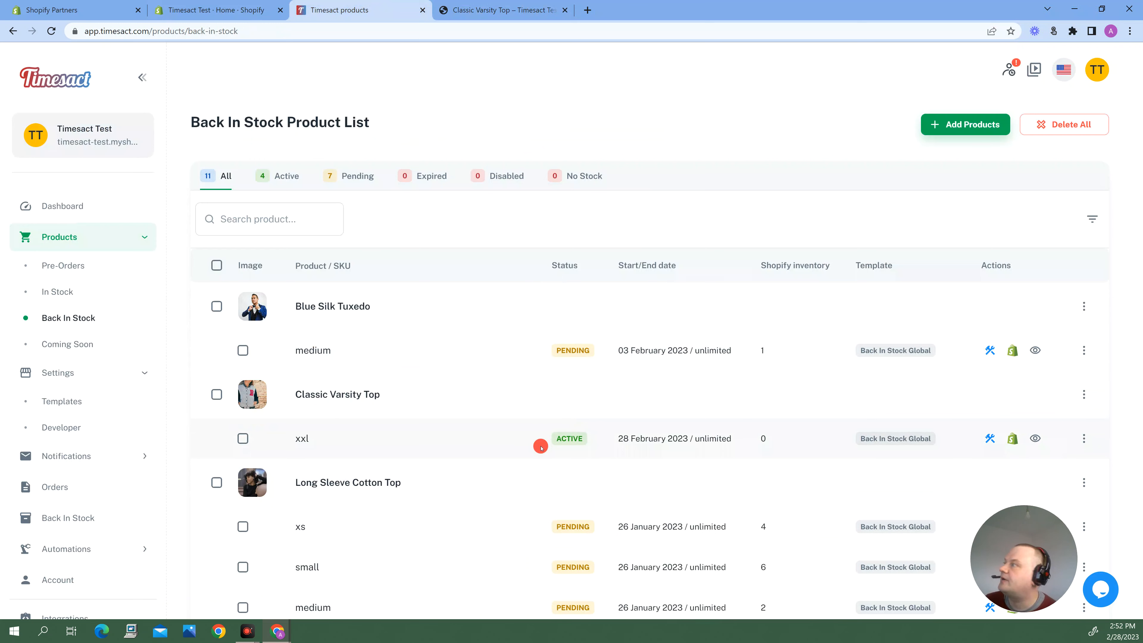
{"action": "left_click", "coordinate": [1013, 439]}
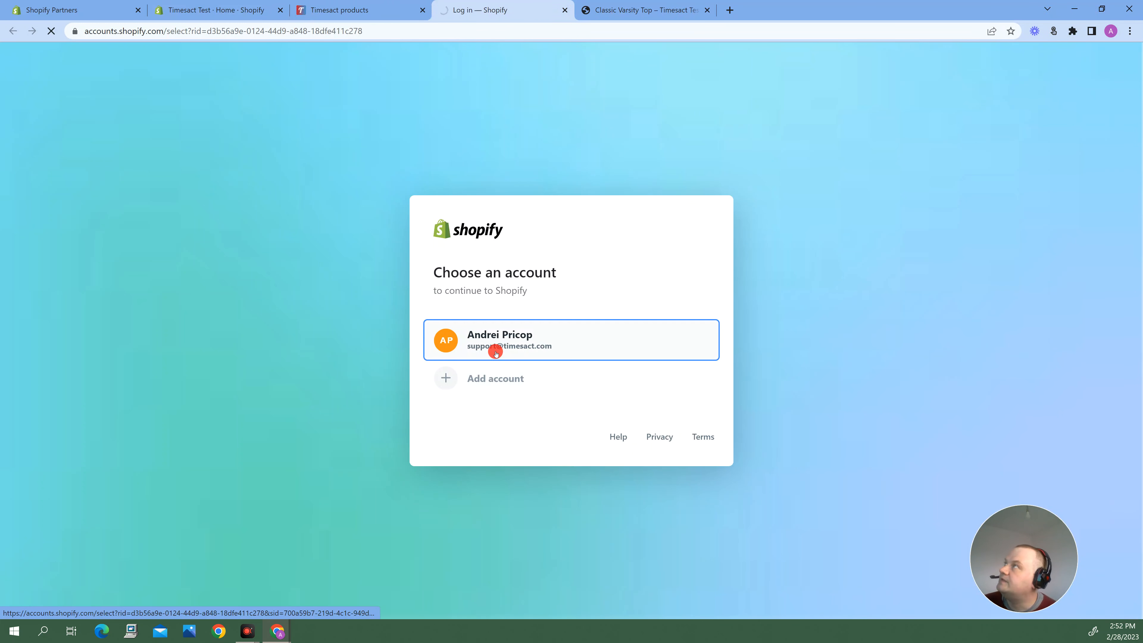
{"action": "left_click", "coordinate": [495, 353]}
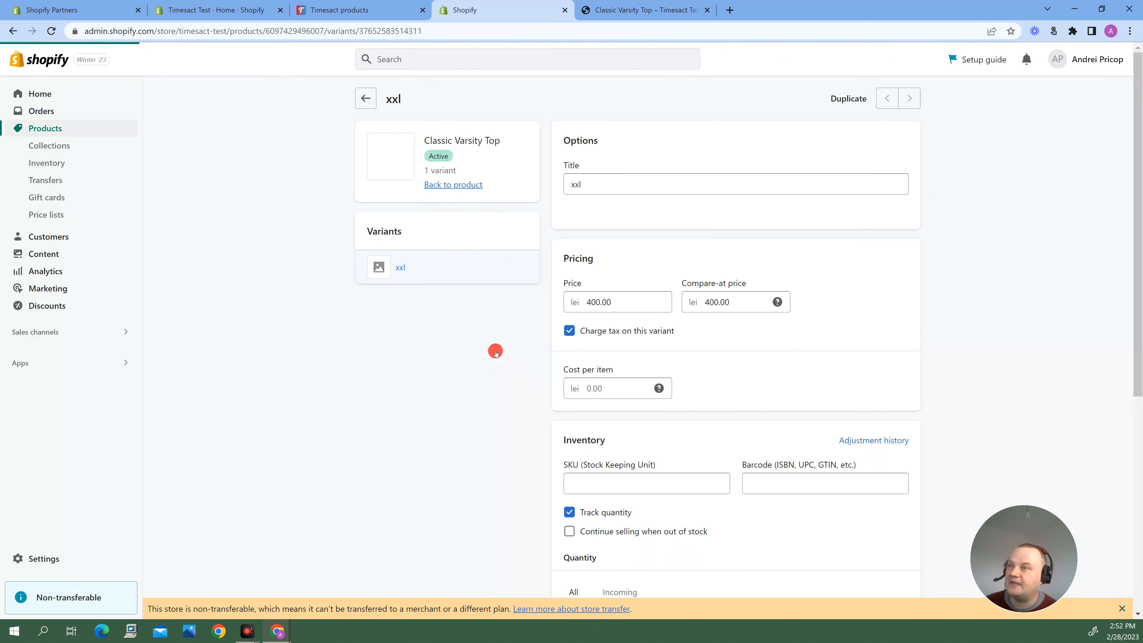
{"action": "scroll", "coordinate": [687, 494], "scroll_direction": "down", "scroll_amount": 3}
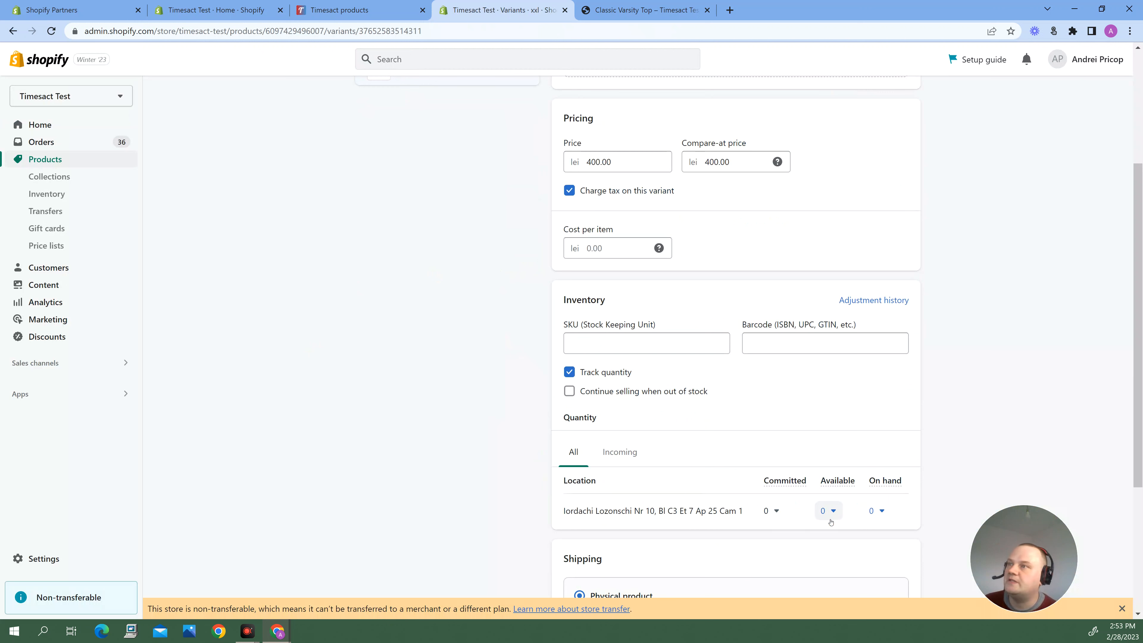
{"action": "left_click", "coordinate": [829, 510]}
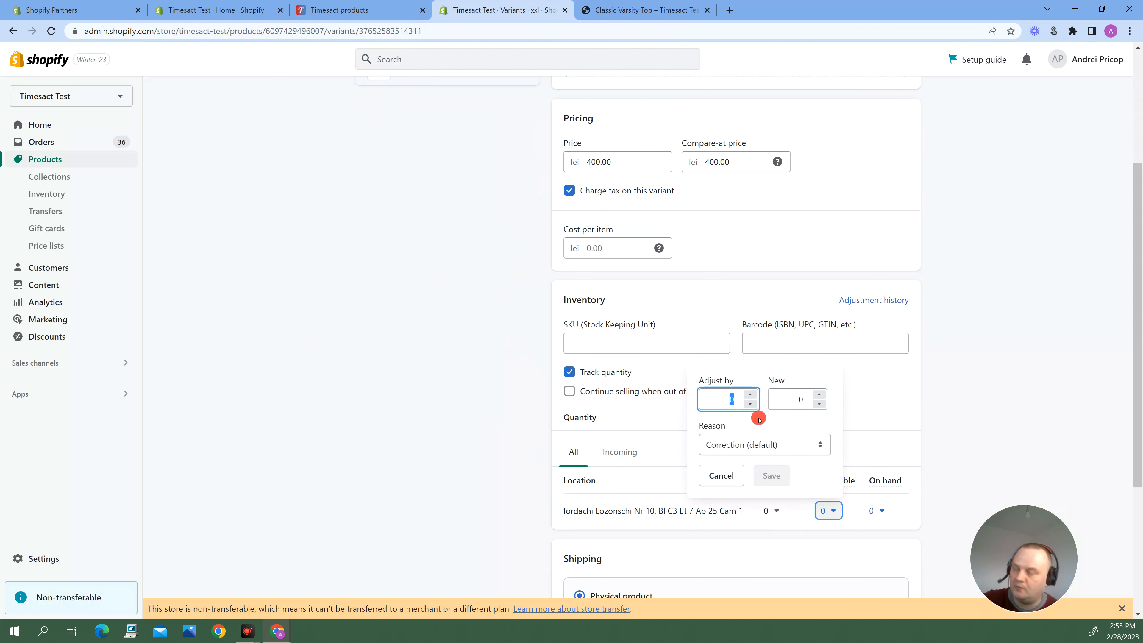
{"action": "left_click", "coordinate": [800, 399]}
{"action": "type", "text": "1"}
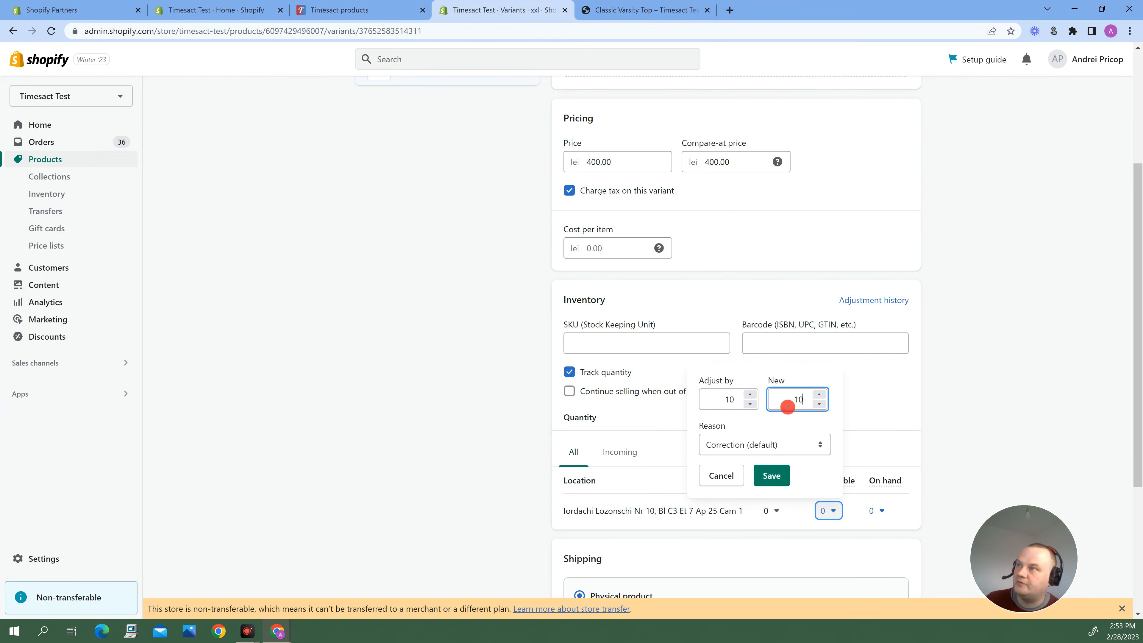
{"action": "left_click", "coordinate": [771, 476]}
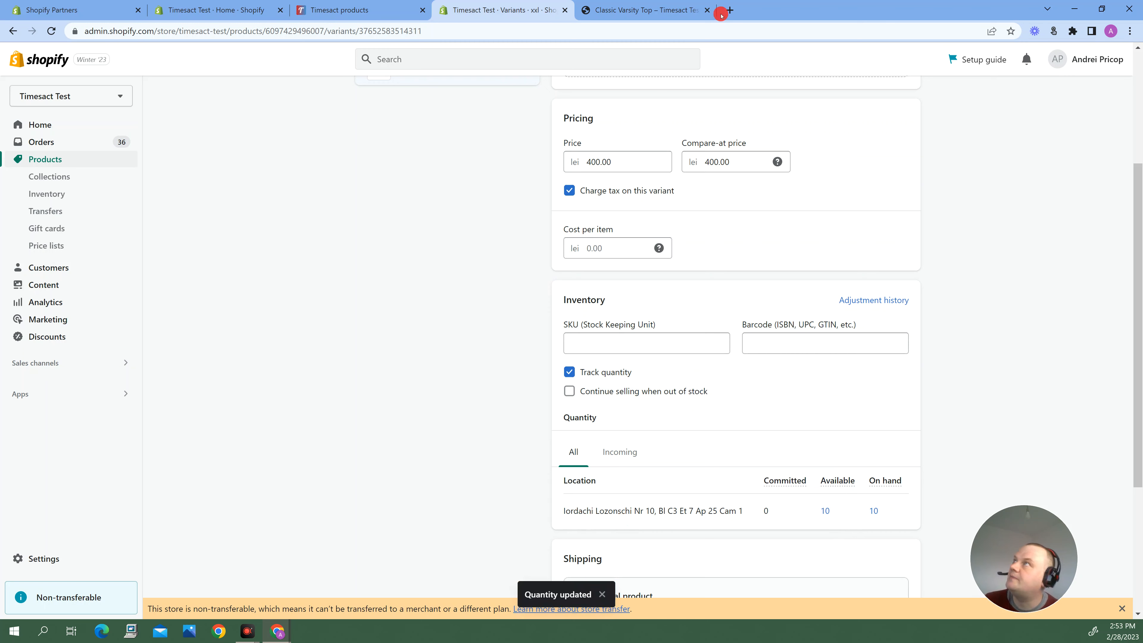
Return to Timesact and check the Classic Varsity Top xxl entry in the In Stock product list.
{"action": "left_click", "coordinate": [350, 4]}
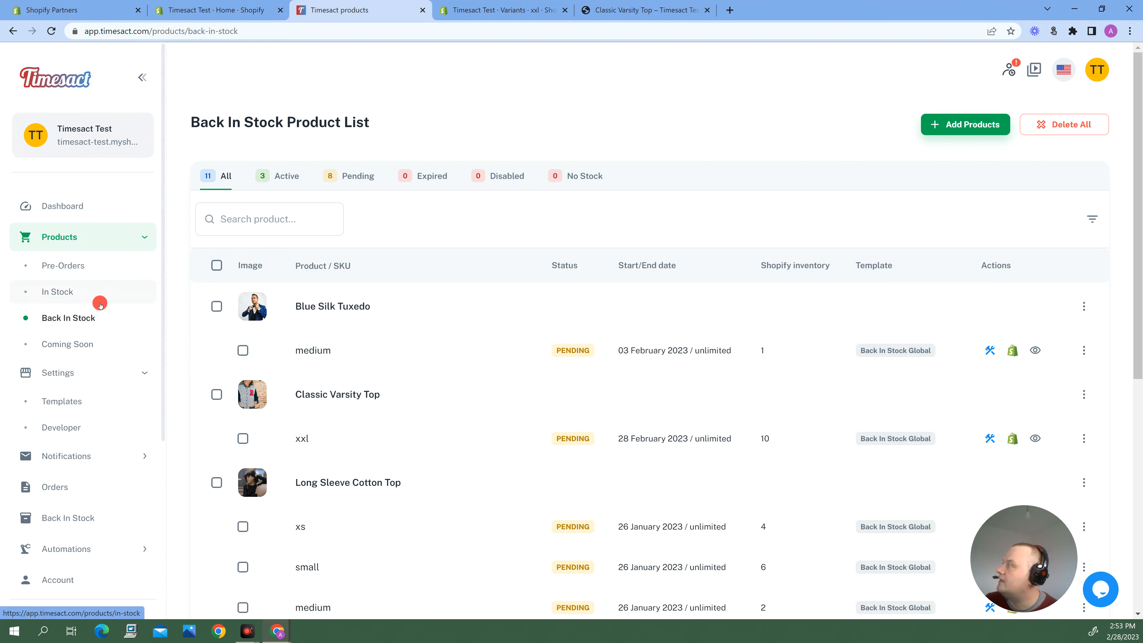
{"action": "left_click", "coordinate": [62, 292]}
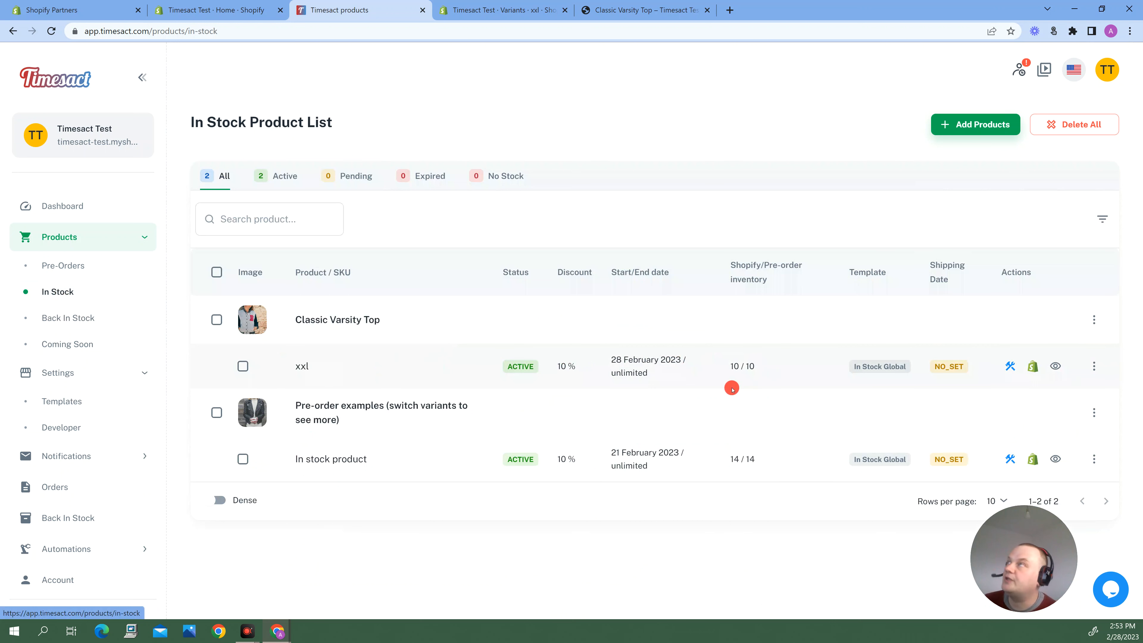
Reload the Classic Varsity Top storefront page, add the xxl variant to the cart, and dismiss the cart notification.
{"action": "left_click", "coordinate": [666, 4]}
{"action": "left_click", "coordinate": [391, 492]}
{"action": "left_click", "coordinate": [53, 32]}
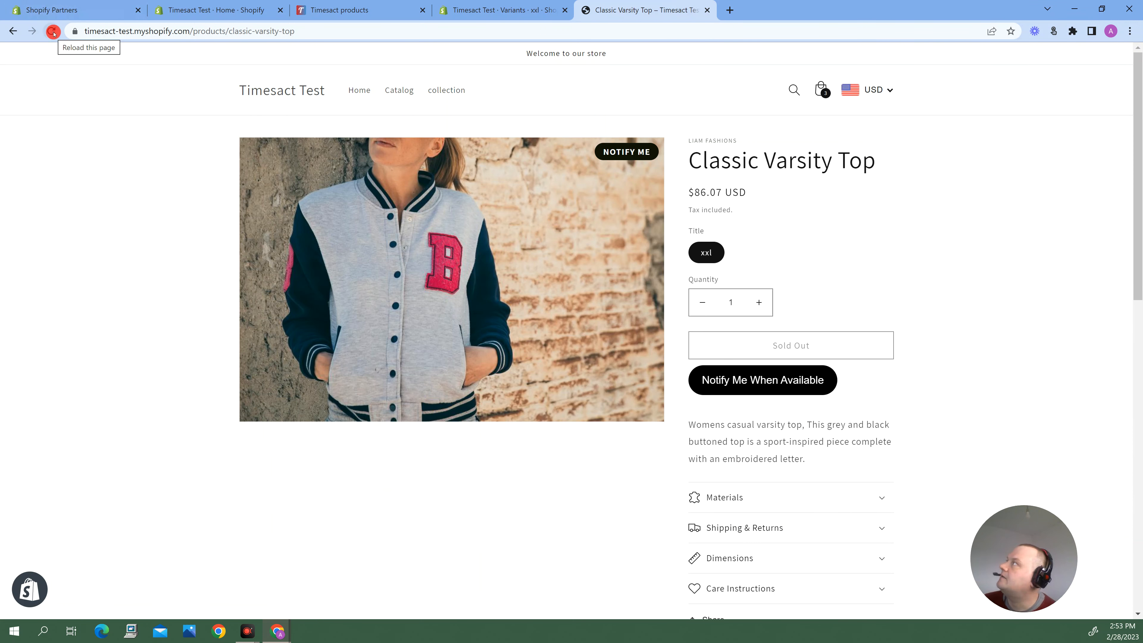
{"action": "left_click", "coordinate": [144, 257]}
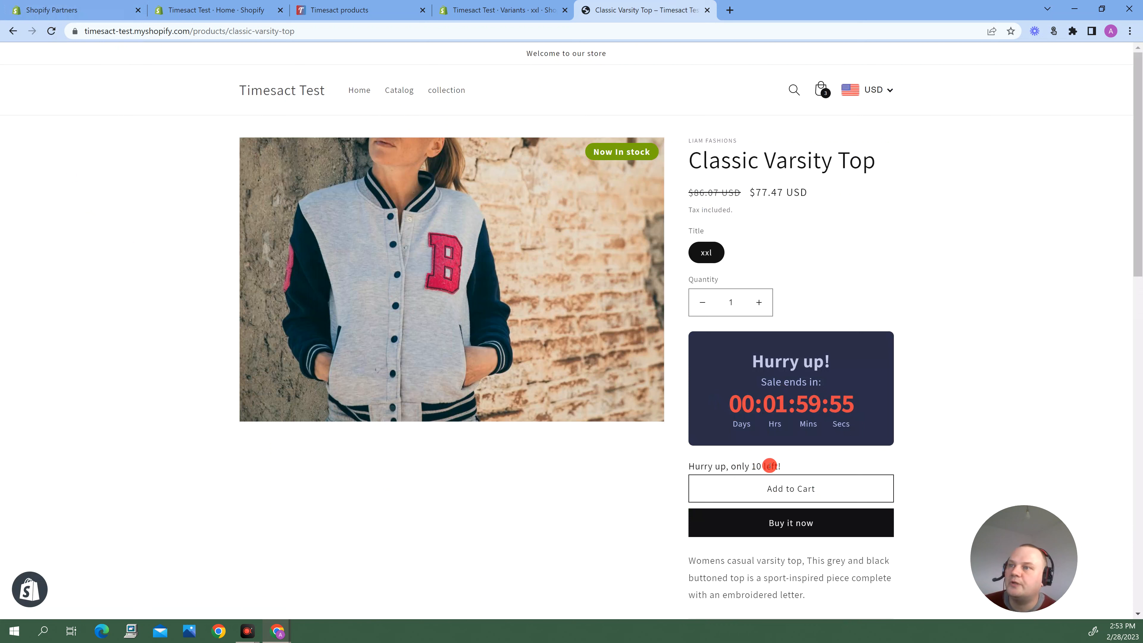
{"action": "left_click", "coordinate": [767, 494]}
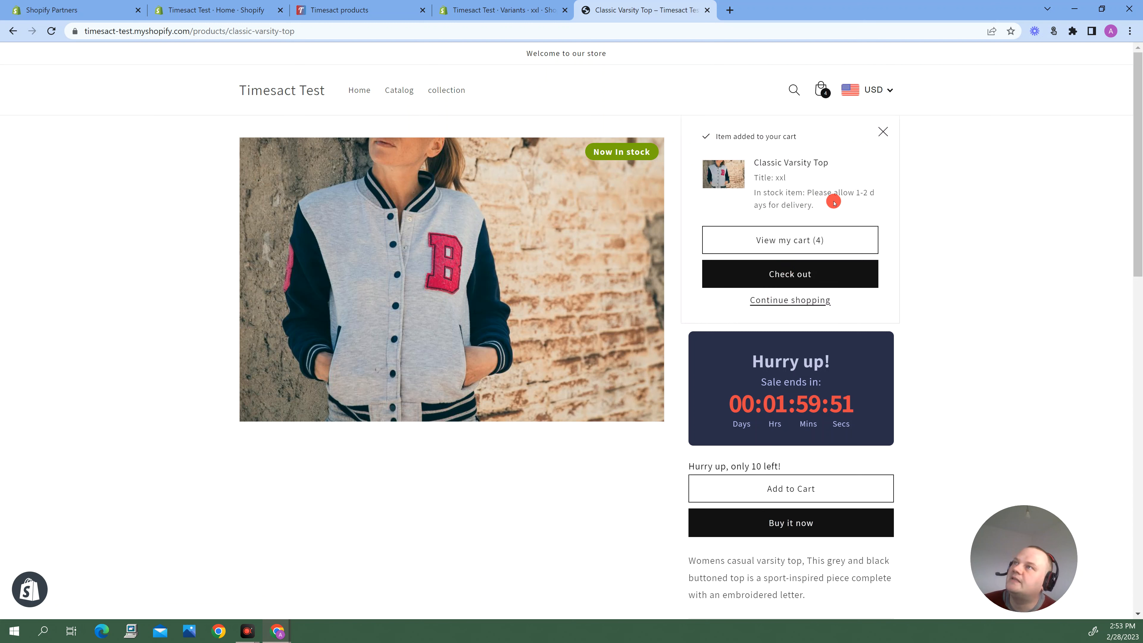
{"action": "left_click", "coordinate": [883, 132]}
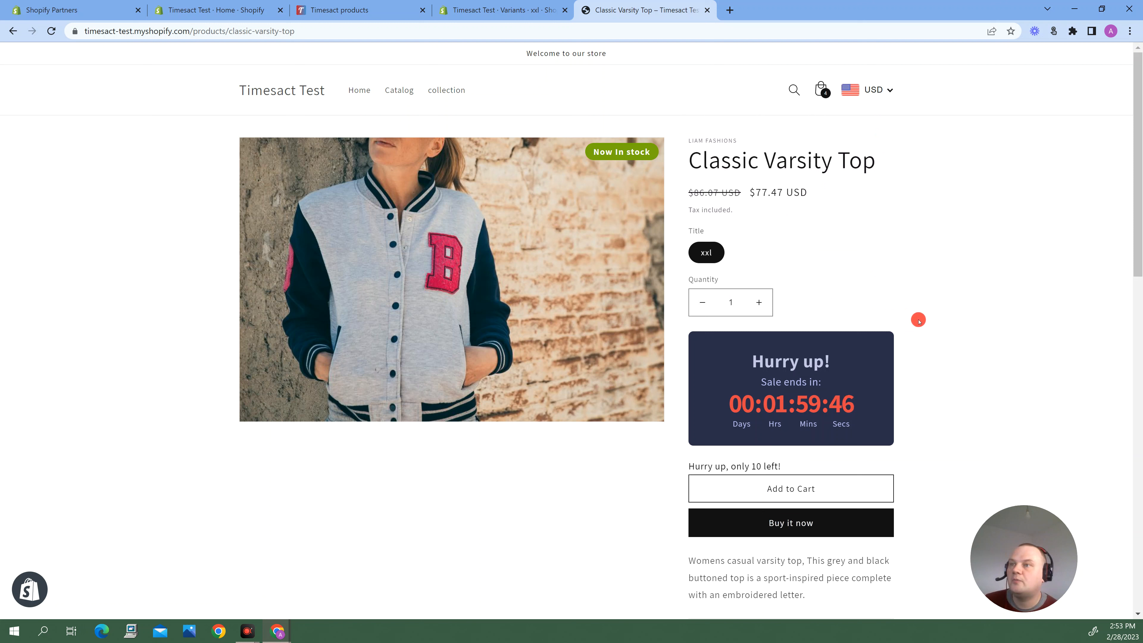